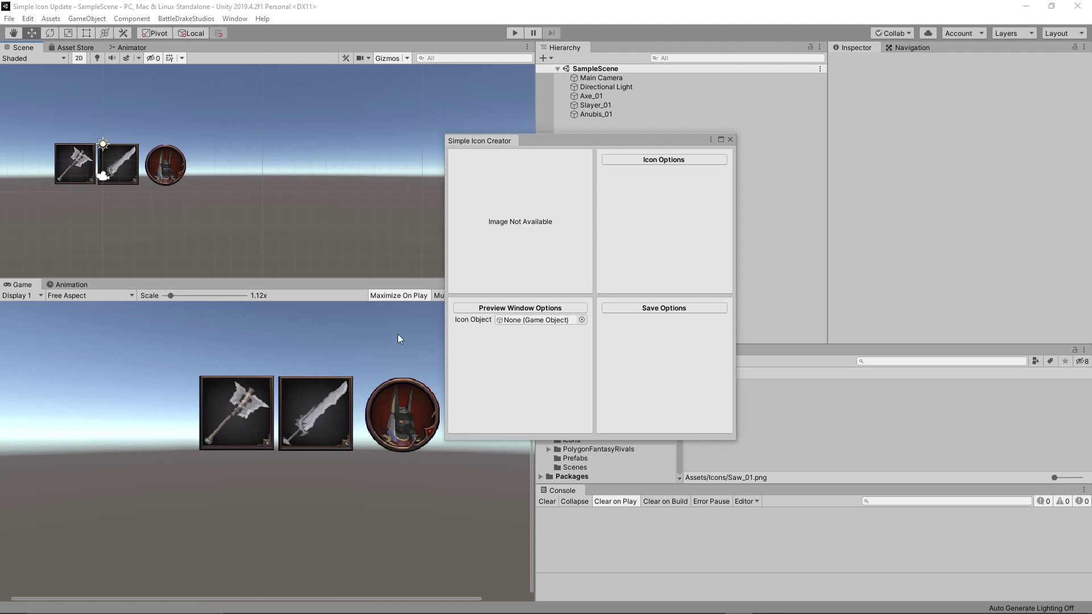
# View the NoPlayModeNecessary image of the earlier icon creator in Paint, and return to Unity
pyautogui.hotkey('alt', 'Tab')
pyautogui.hotkey('alt', 'Tab')
pyautogui.hotkey('alt', 'Tab')
pyautogui.hotkey('alt', 'Tab')
pyautogui.hotkey('alt', 'Tab')
pyautogui.hotkey('alt', 'Tab')
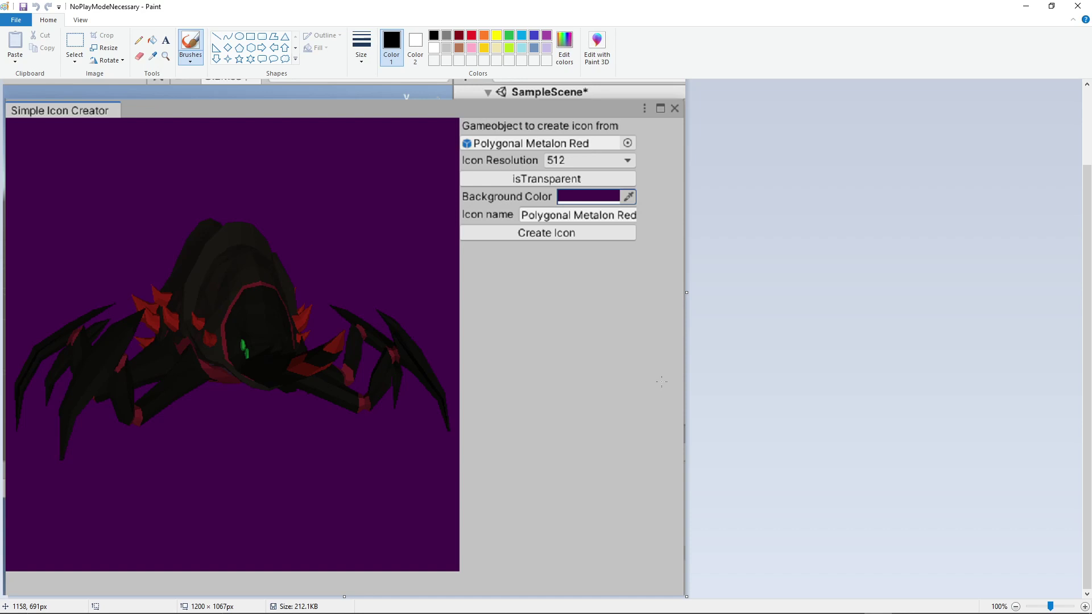
pyautogui.hotkey('alt', 'Tab')
pyautogui.hotkey('alt', 'Tab')
pyautogui.hotkey('alt', 'Tab')
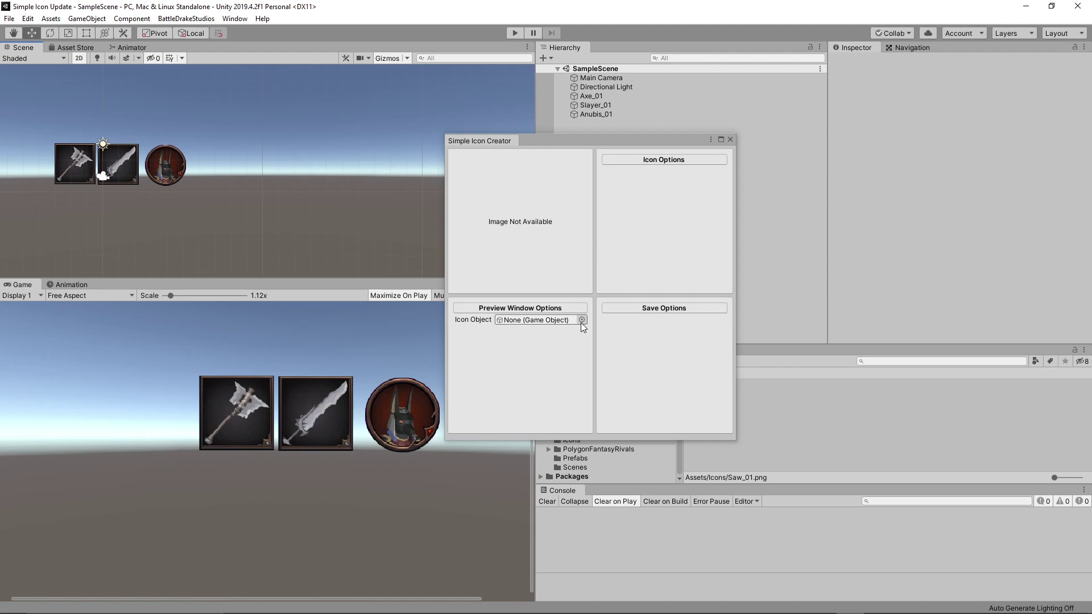
# Close the Simple Icon Creator window and reopen it from the BattleDrakeStudios tools
pyautogui.click(731, 140)
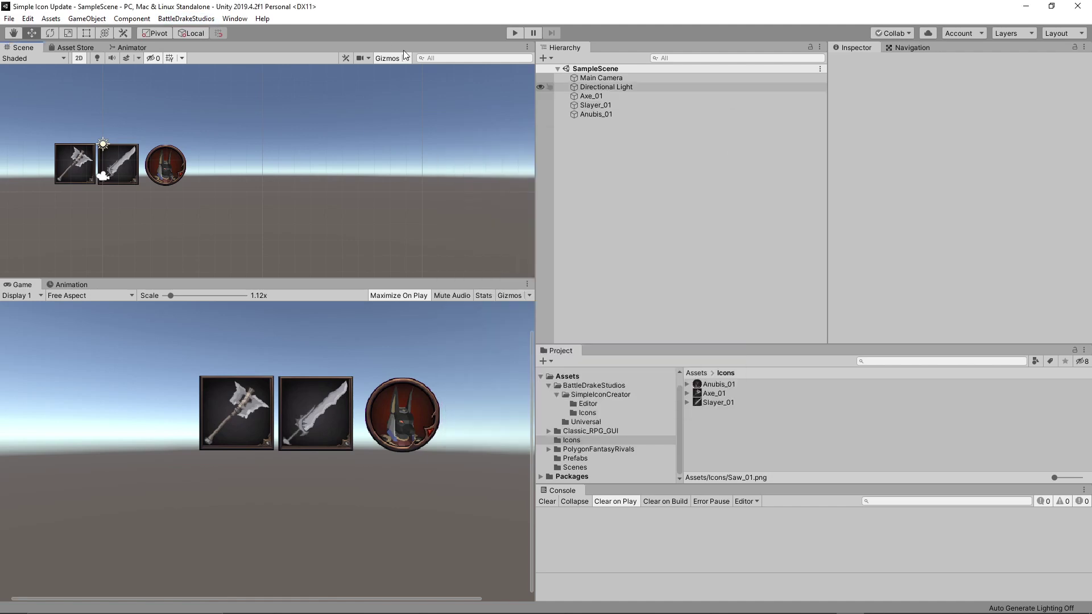
pyautogui.click(187, 19)
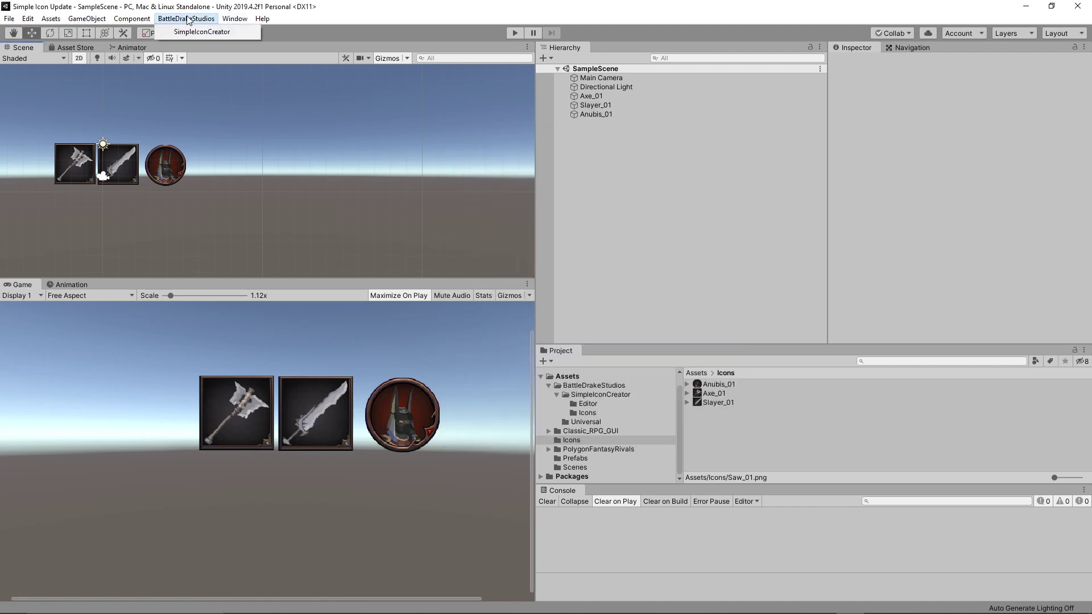
pyautogui.click(216, 36)
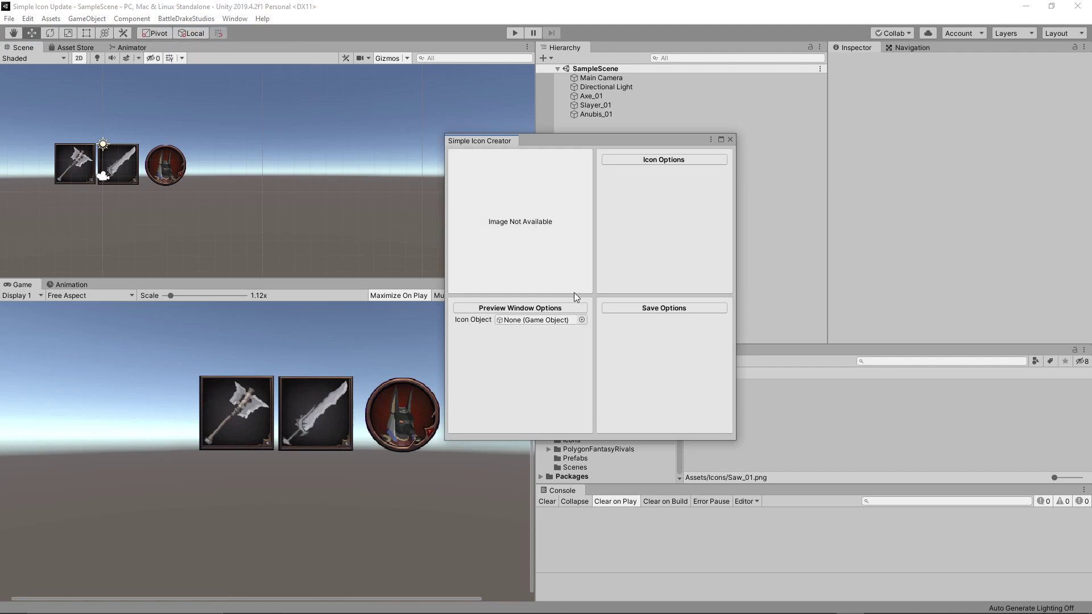
# Assign the SM_Prop_Mushroom_01 prefab as the Icon Object in the Simple Icon Creator
pyautogui.click(582, 319)
pyautogui.moveTo(586, 245); pyautogui.dragTo(1050, 165)
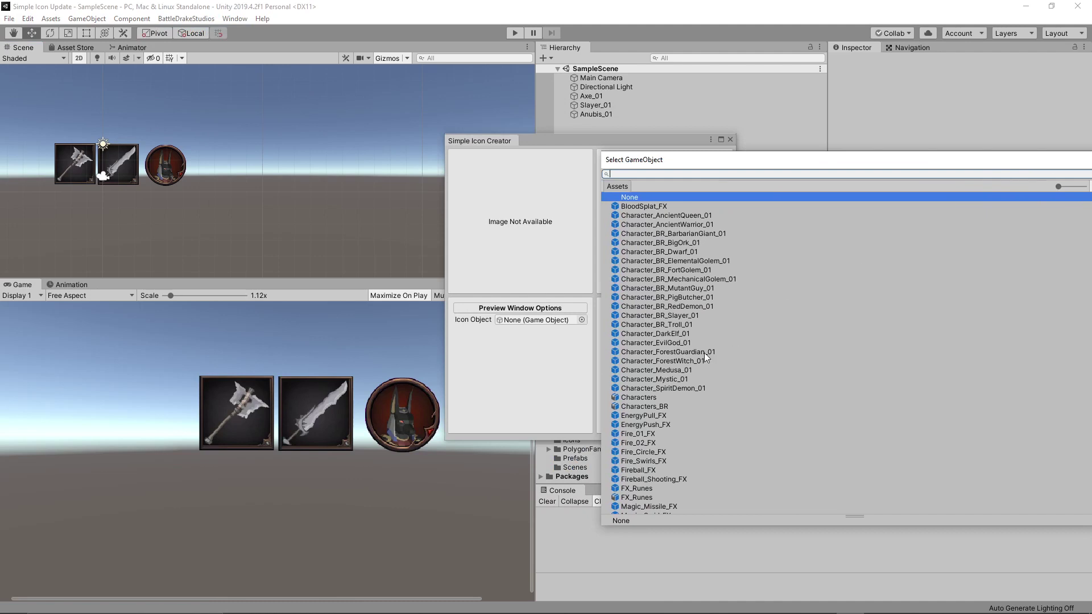
pyautogui.scroll(-5, 704, 354)
pyautogui.scroll(-15, 704, 353)
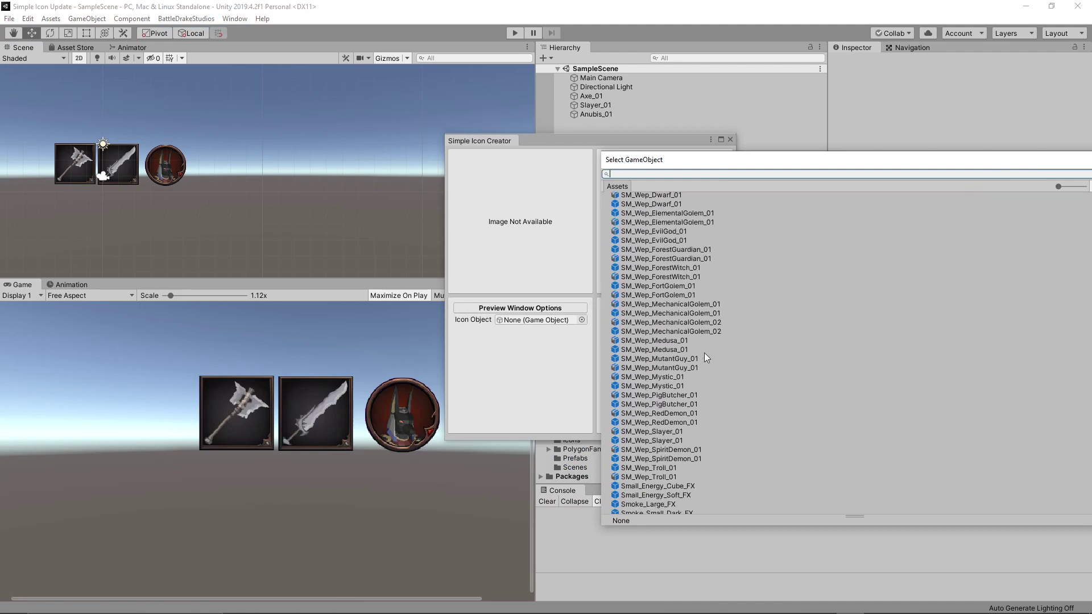
pyautogui.scroll(10, 704, 352)
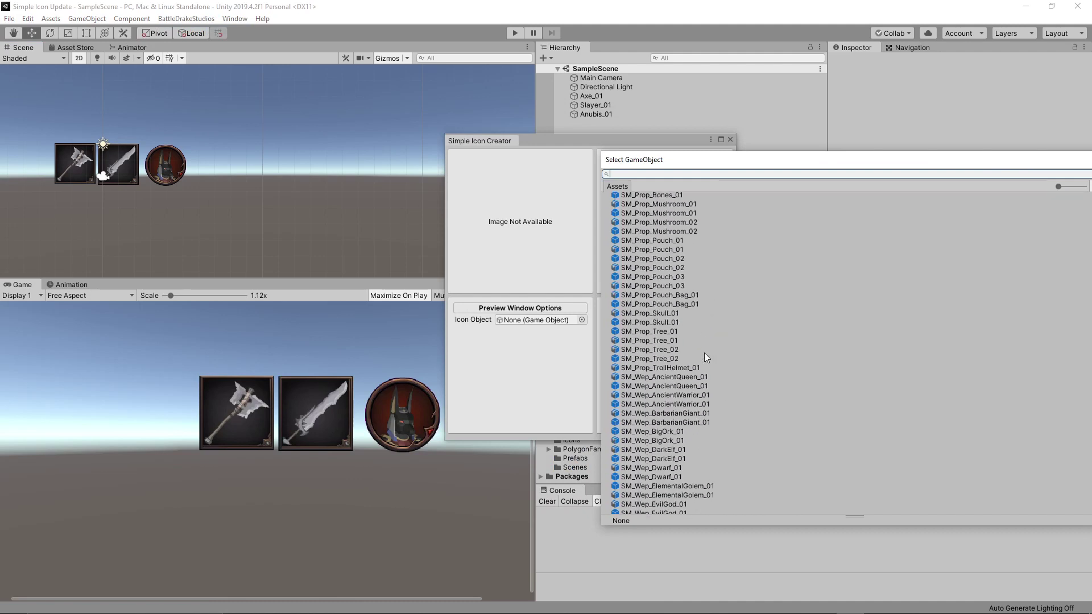
pyautogui.scroll(-6, 704, 353)
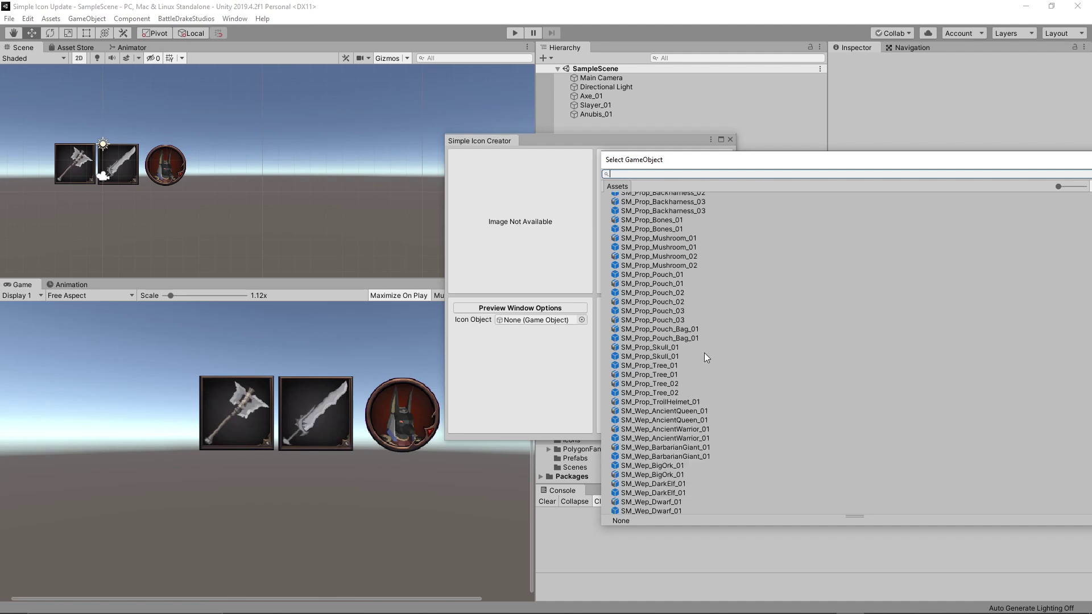
pyautogui.doubleClick(676, 247)
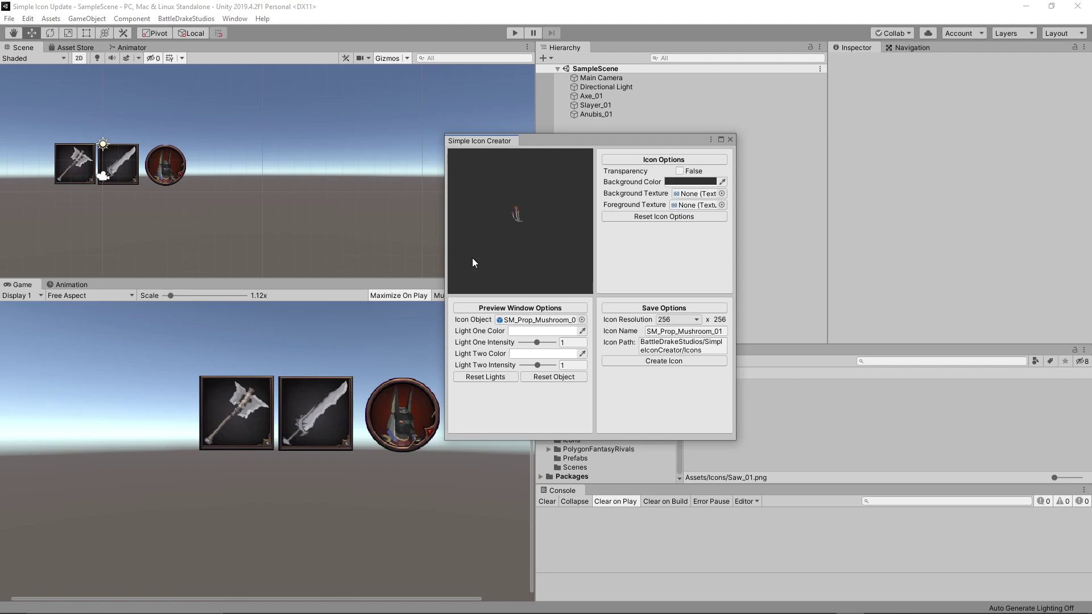
# Enlarge the mushroom model in the icon preview and move it around within the frame
pyautogui.scroll(5, 524, 246)
pyautogui.scroll(-5, 524, 245)
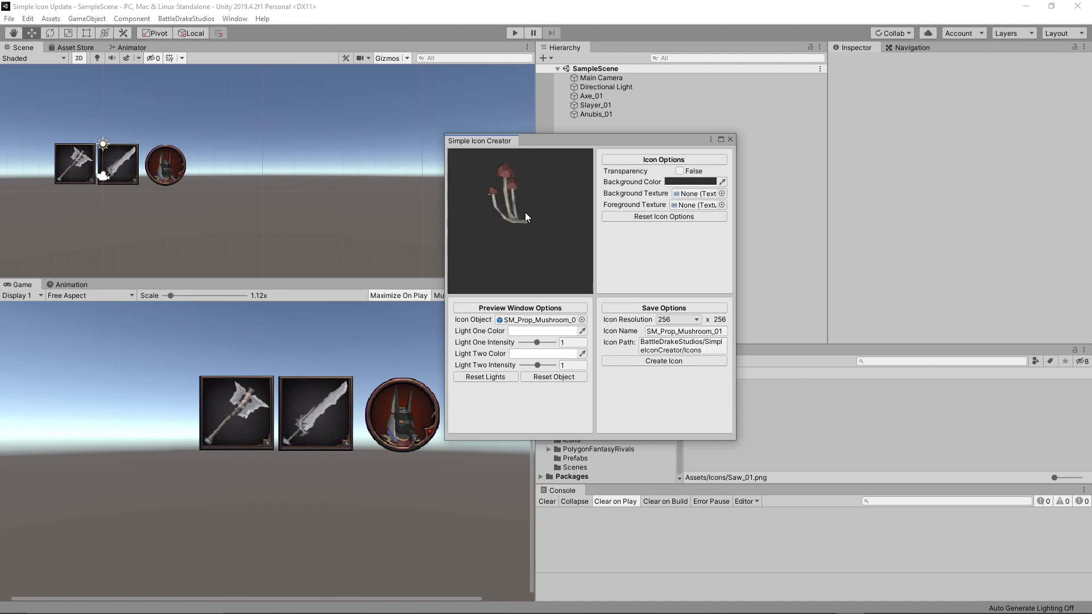
pyautogui.moveTo(530, 240); pyautogui.dragTo(556, 243)
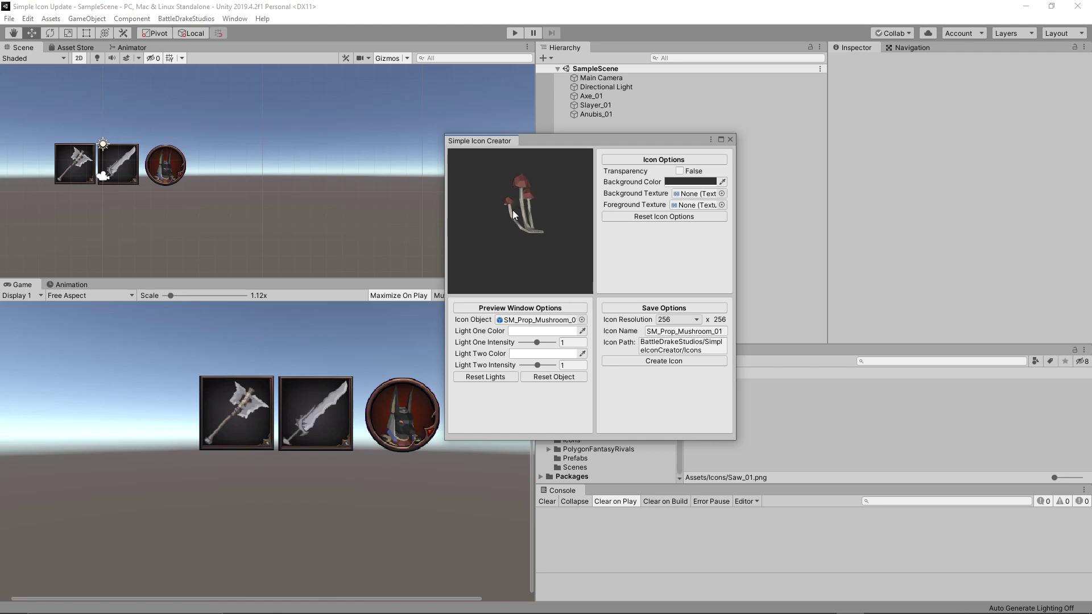
pyautogui.moveTo(513, 209); pyautogui.dragTo(499, 242)
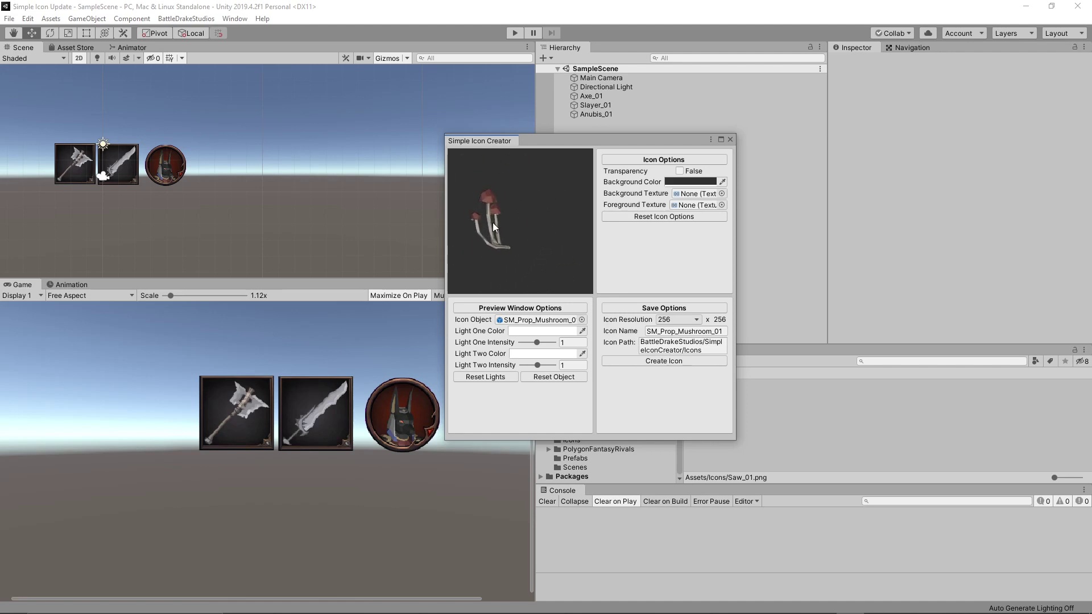
pyautogui.moveTo(239, 196); pyautogui.dragTo(270, 198, button='middle')
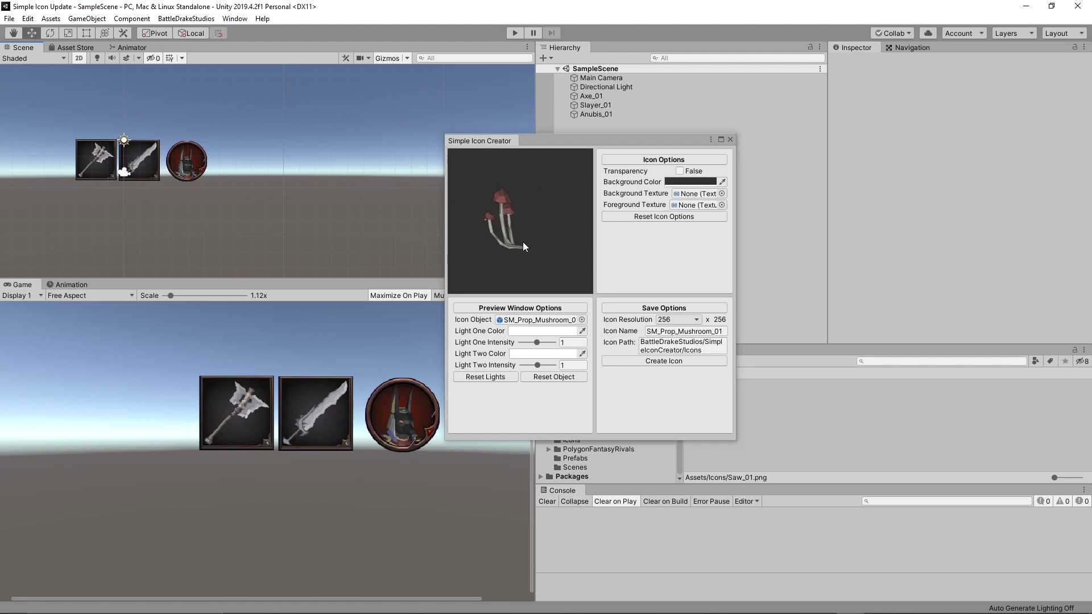
pyautogui.moveTo(519, 227)
pyautogui.mouseDown()
pyautogui.moveTo(569, 219)
pyautogui.moveTo(475, 229)
pyautogui.moveTo(623, 220)
pyautogui.moveTo(552, 200)
pyautogui.moveTo(511, 221)
pyautogui.moveTo(550, 218)
pyautogui.moveTo(541, 232)
pyautogui.moveTo(549, 194)
pyautogui.moveTo(558, 235)
pyautogui.moveTo(533, 226)
pyautogui.mouseUp()
# Zoom the mushroom preview in and out and frame the model more closely around its caps
pyautogui.scroll(-3, 530, 217)
pyautogui.scroll(10, 524, 210)
pyautogui.scroll(-5, 523, 210)
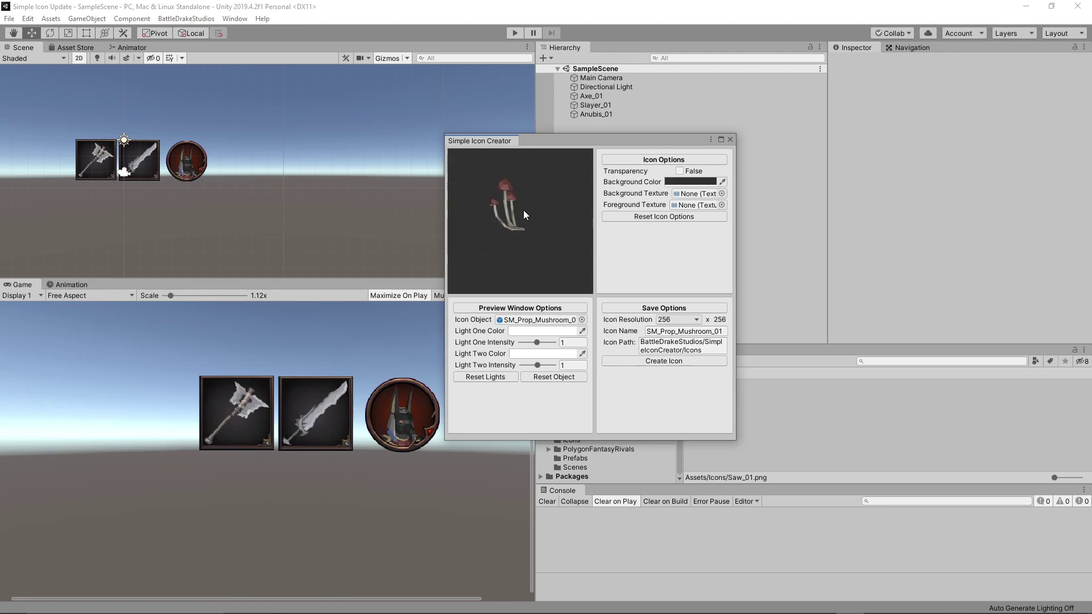
pyautogui.scroll(8, 523, 210)
pyautogui.scroll(-8, 507, 218)
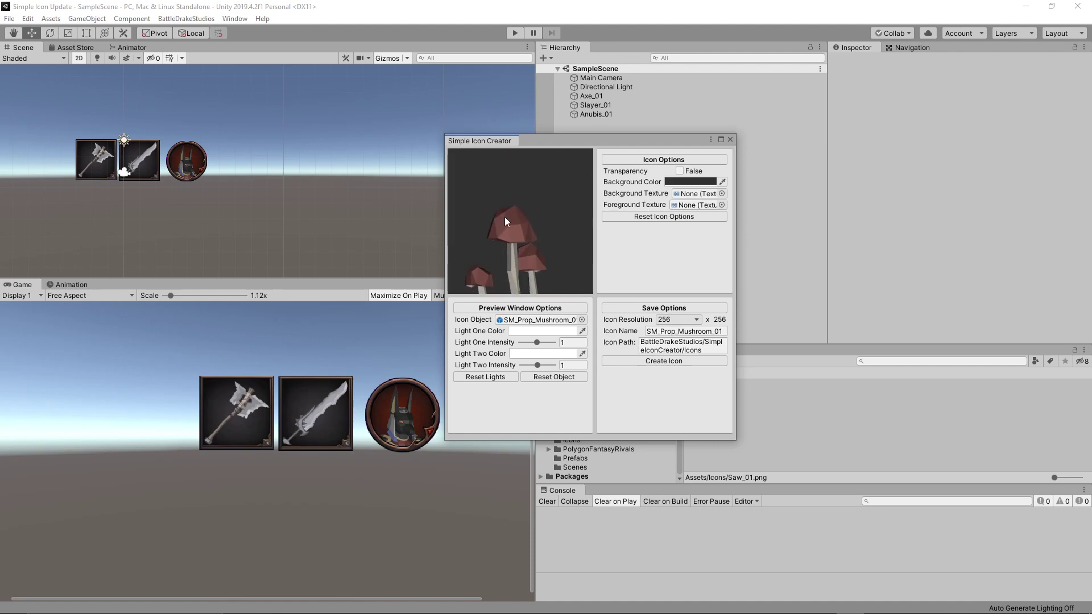
pyautogui.scroll(5, 505, 199)
pyautogui.scroll(-5, 504, 196)
pyautogui.scroll(6, 504, 195)
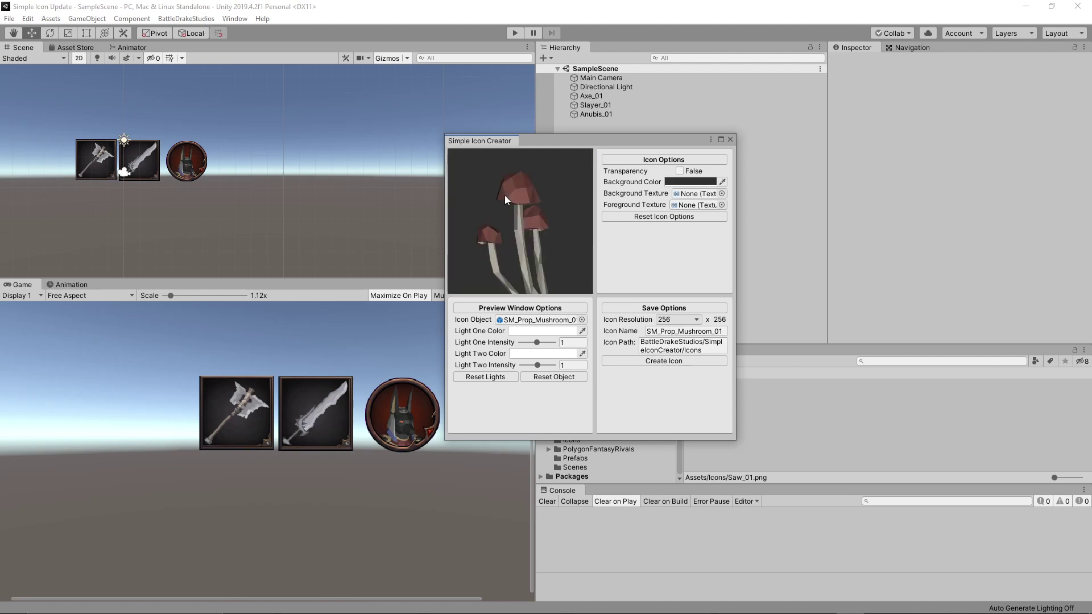
pyautogui.scroll(1, 504, 196)
# Rotate and reposition the mushroom, and zoom in until its caps fill the icon preview
pyautogui.moveTo(507, 195); pyautogui.dragTo(525, 196)
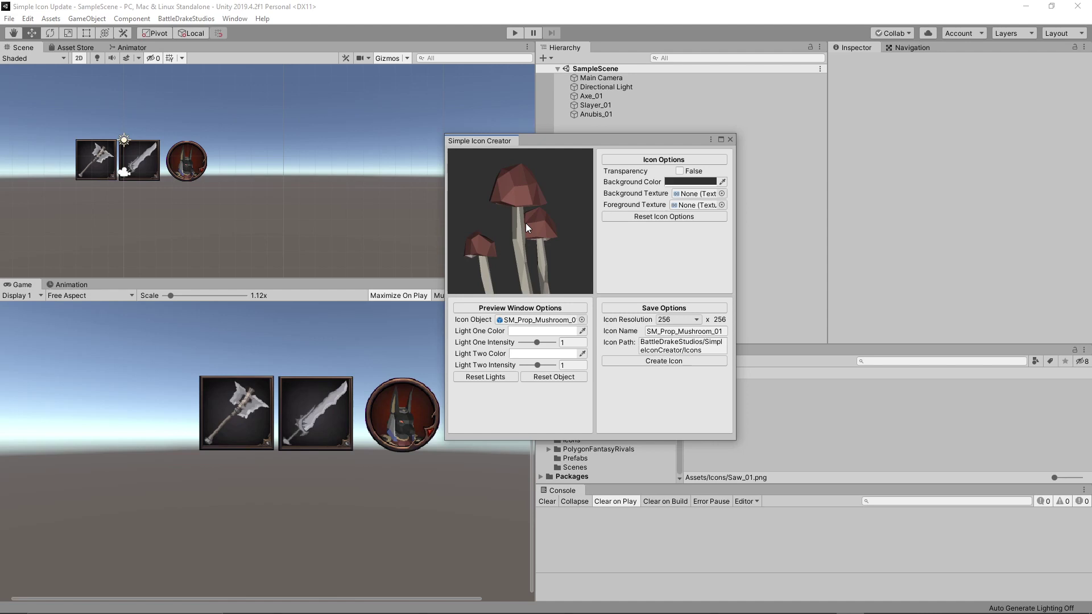
pyautogui.moveTo(525, 223); pyautogui.dragTo(548, 237)
pyautogui.moveTo(537, 233)
pyautogui.mouseDown()
pyautogui.moveTo(588, 219)
pyautogui.moveTo(521, 255)
pyautogui.moveTo(537, 140)
pyautogui.moveTo(545, 283)
pyautogui.moveTo(541, 131)
pyautogui.moveTo(550, 281)
pyautogui.moveTo(548, 249)
pyautogui.moveTo(548, 262)
pyautogui.moveTo(490, 210)
pyautogui.moveTo(556, 182)
pyautogui.moveTo(568, 189)
pyautogui.moveTo(562, 204)
pyautogui.moveTo(576, 149)
pyautogui.moveTo(552, 234)
pyautogui.moveTo(501, 244)
pyautogui.moveTo(530, 240)
pyautogui.moveTo(524, 247)
pyautogui.mouseUp()
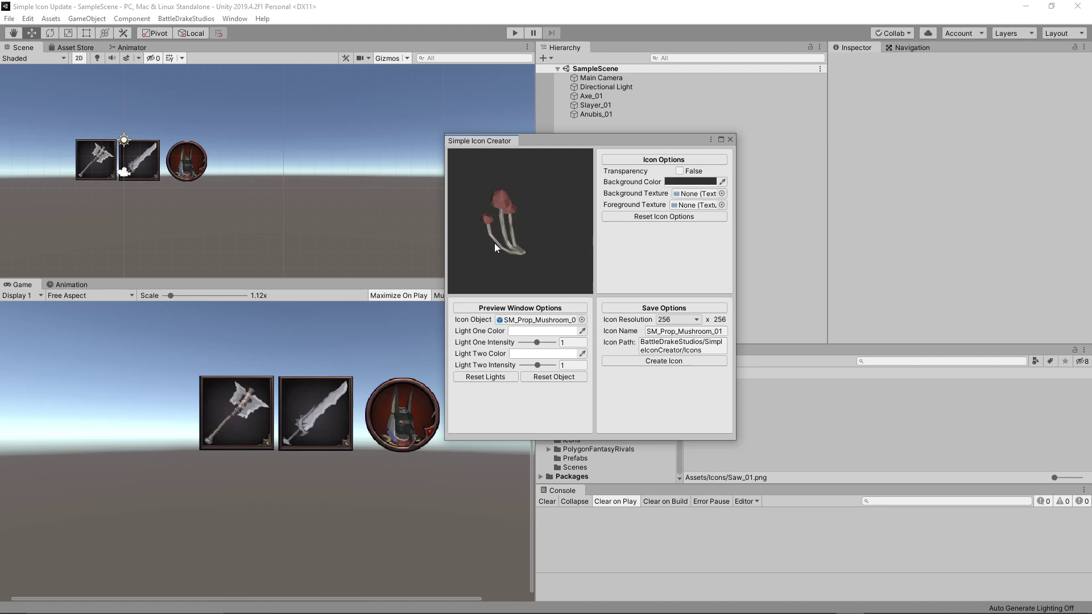
pyautogui.moveTo(493, 243); pyautogui.dragTo(531, 254)
pyautogui.scroll(4, 529, 213)
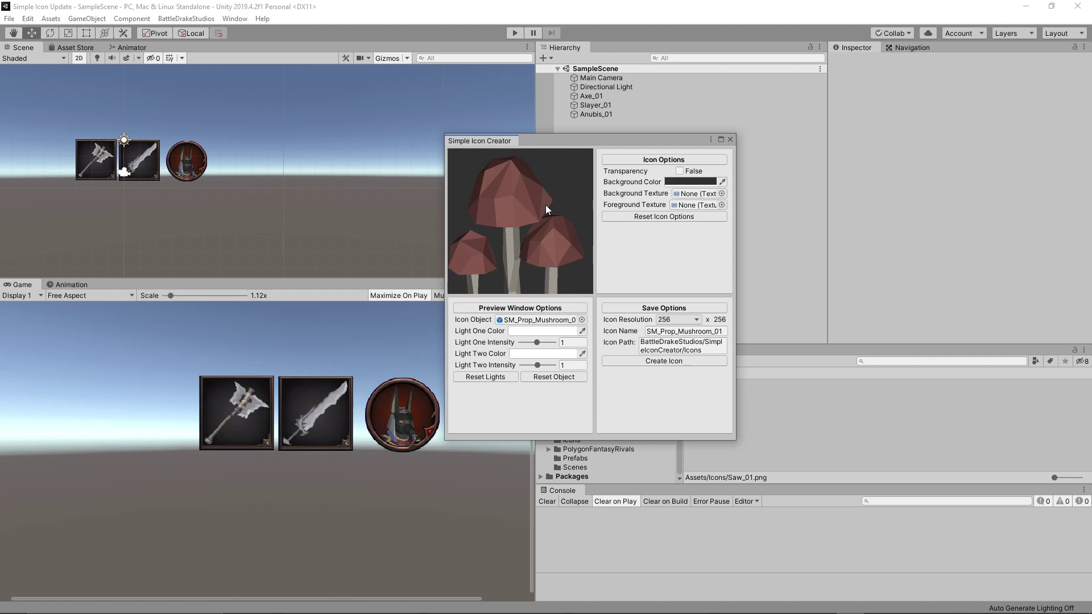
# Turn on Transparency for the icon and adjust the mushroom's angle in the preview
pyautogui.click(680, 172)
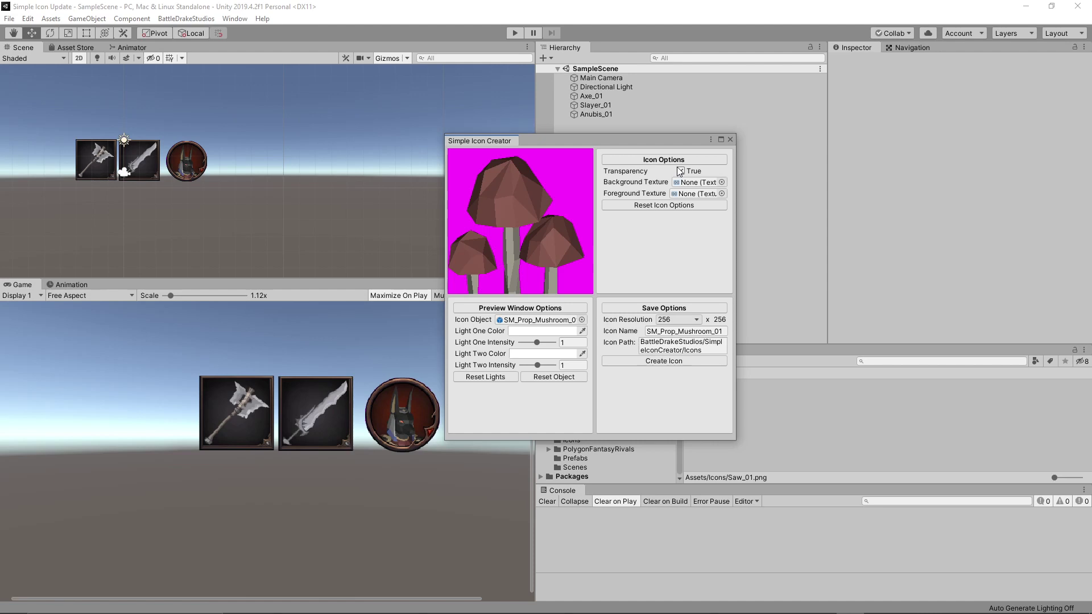
pyautogui.click(679, 169)
pyautogui.moveTo(532, 233); pyautogui.dragTo(525, 217)
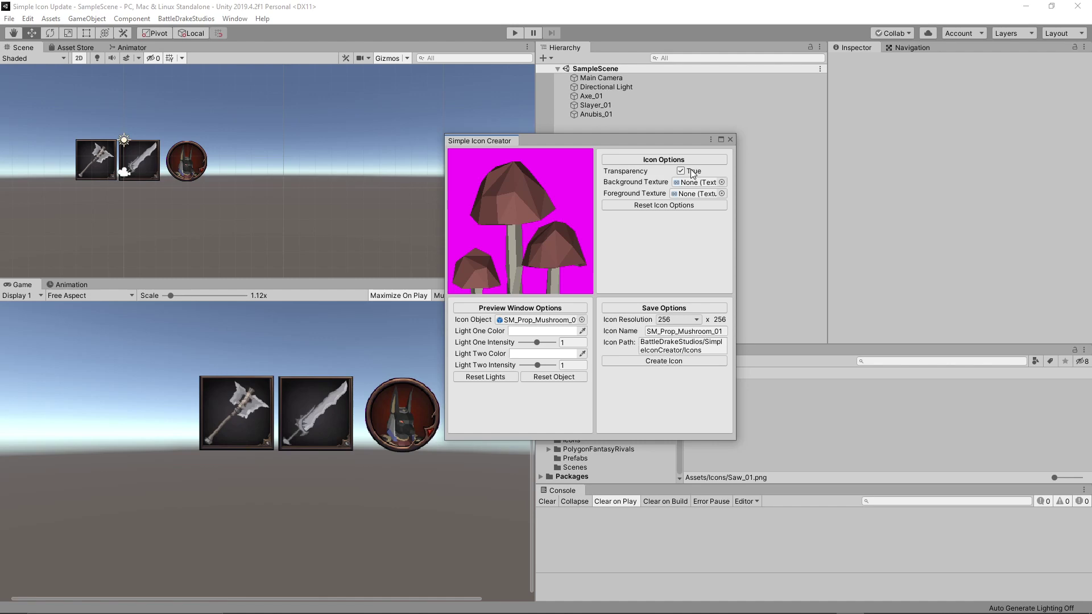
# Switch to Visual Studio, set _transparencyColor to Color.blue in OnEnable of IconCreatorWindow.cs, and save the script
pyautogui.hotkey('alt', 'Tab')
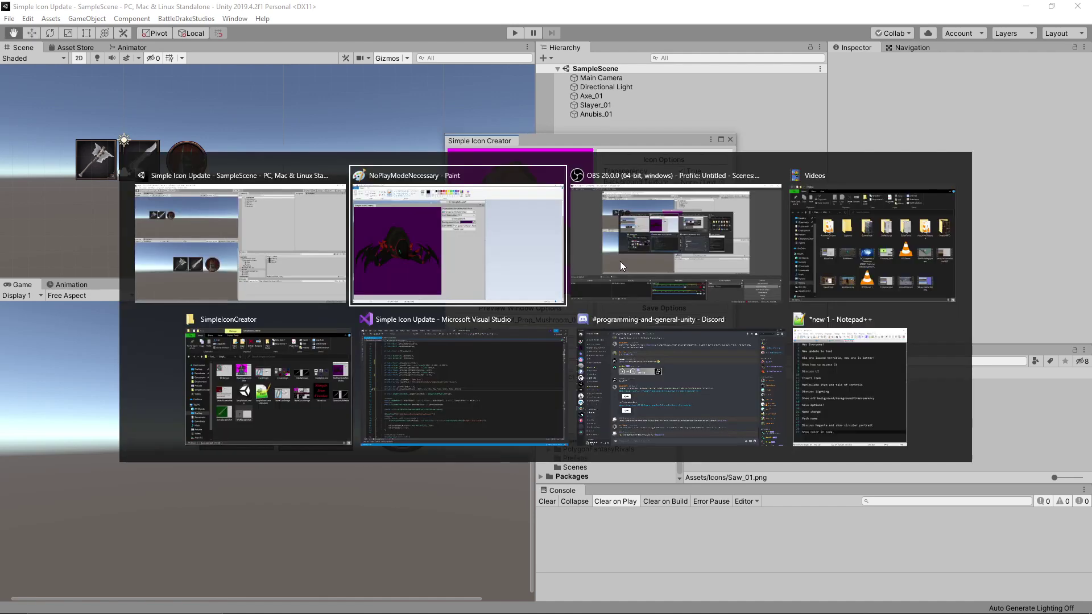
pyautogui.hotkey('alt', 'Tab')
pyautogui.hotkey('alt', 'Tab')
pyautogui.hotkey('alt', 'Tab')
pyautogui.hotkey('alt', 'Tab')
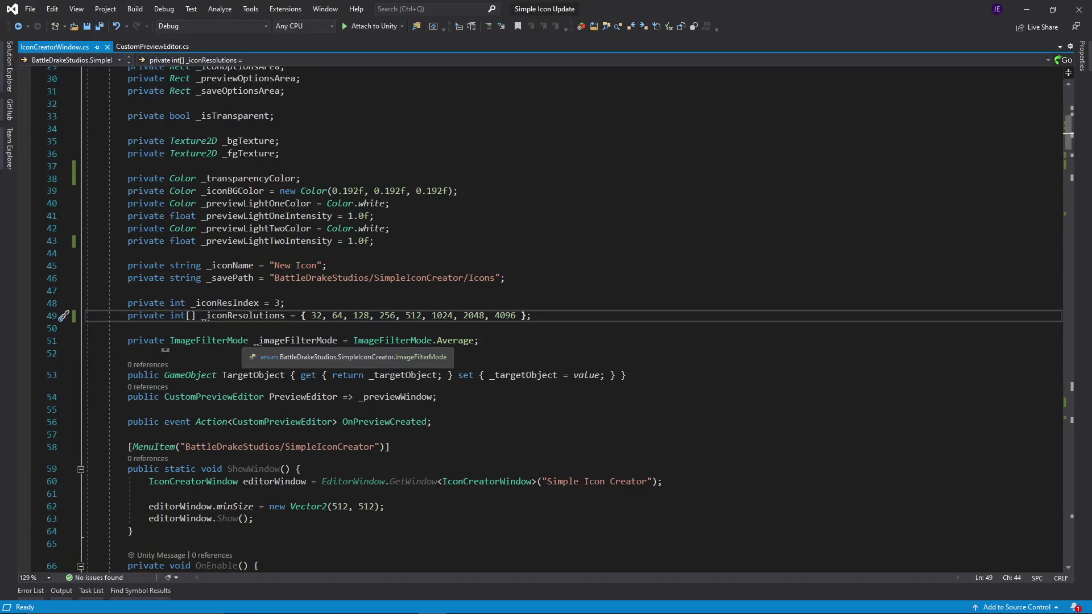
pyautogui.scroll(-7, 248, 334)
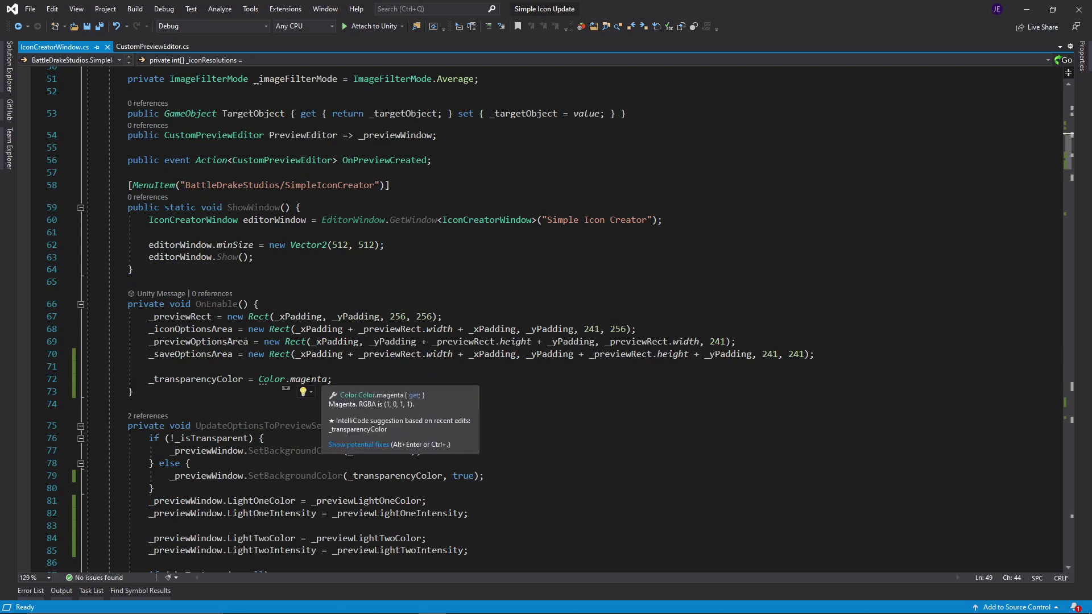
pyautogui.doubleClick(307, 380)
pyautogui.write('blue')
pyautogui.hotkey('ctrl', 's')
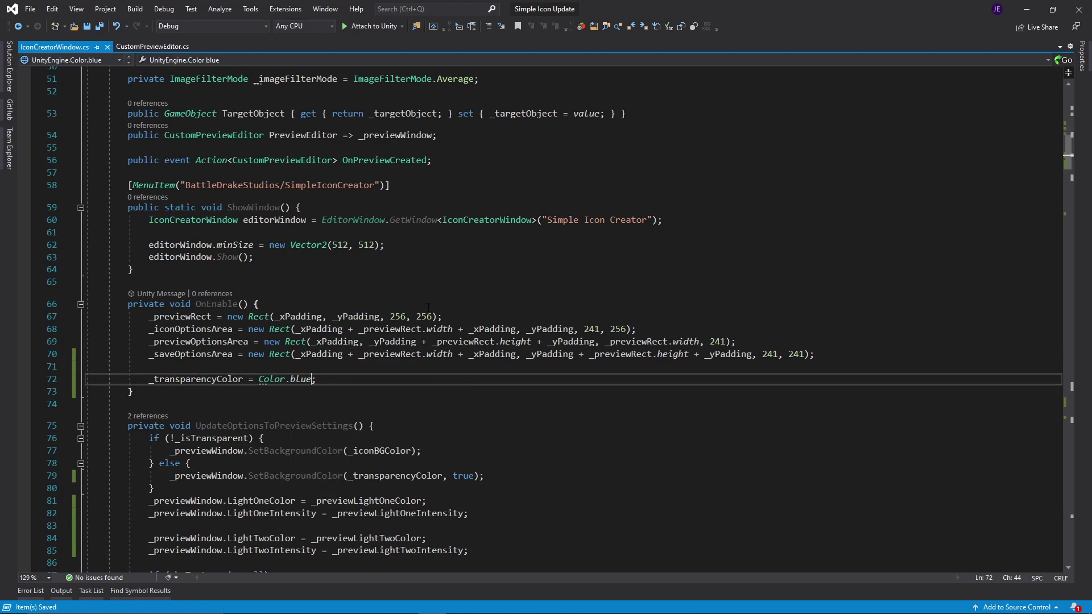
# Return to Unity and inspect the mushroom preview up close against the changed transparency color
pyautogui.hotkey('alt', 'Tab')
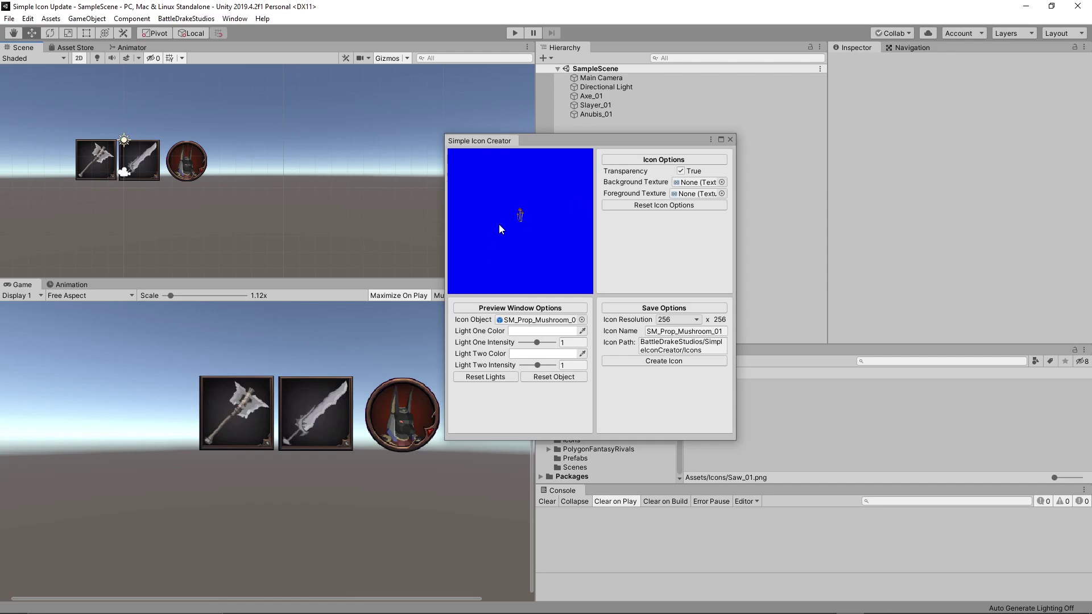
pyautogui.scroll(5, 528, 219)
pyautogui.scroll(3, 550, 214)
pyautogui.scroll(5, 524, 224)
pyautogui.scroll(-6, 524, 224)
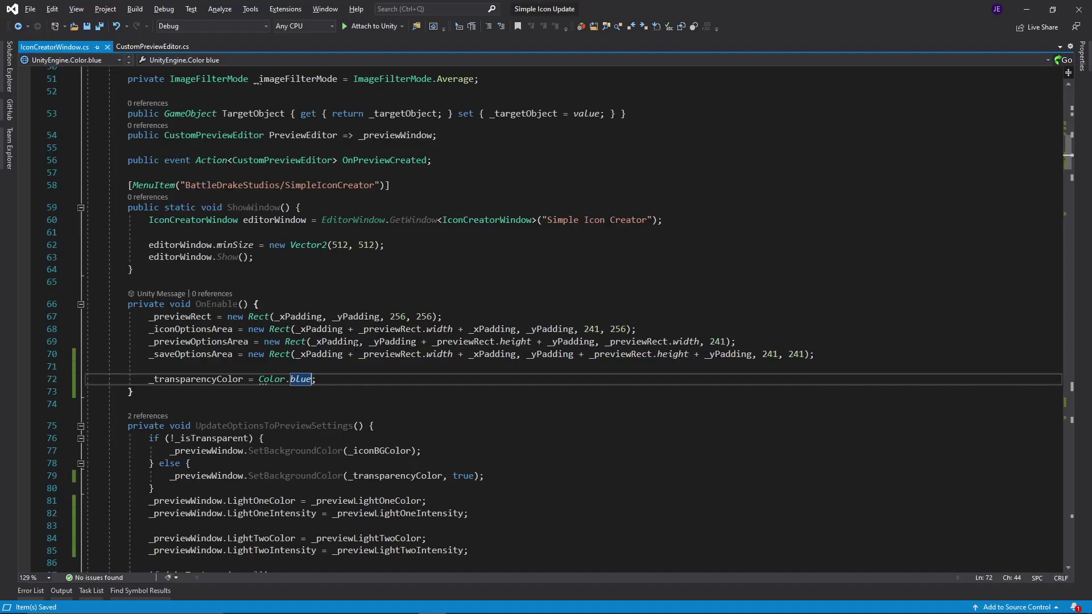
# Set _transparencyColor to Color.magenta, save the script, and enlarge the mushroom in Unity's icon preview
pyautogui.write('magenta')
pyautogui.hotkey('ctrl', 's')
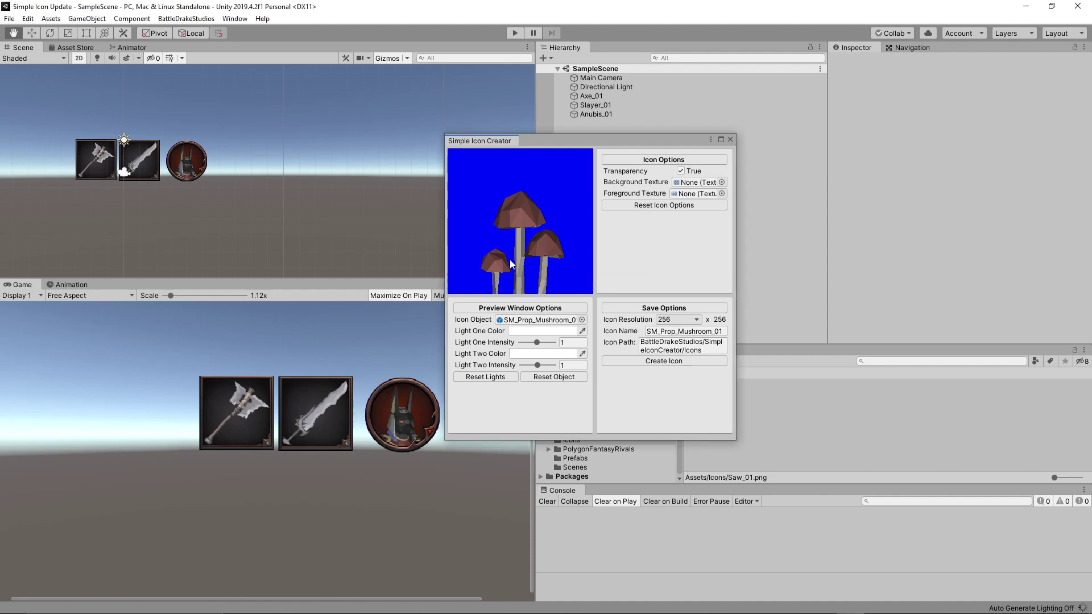
pyautogui.scroll(10, 544, 248)
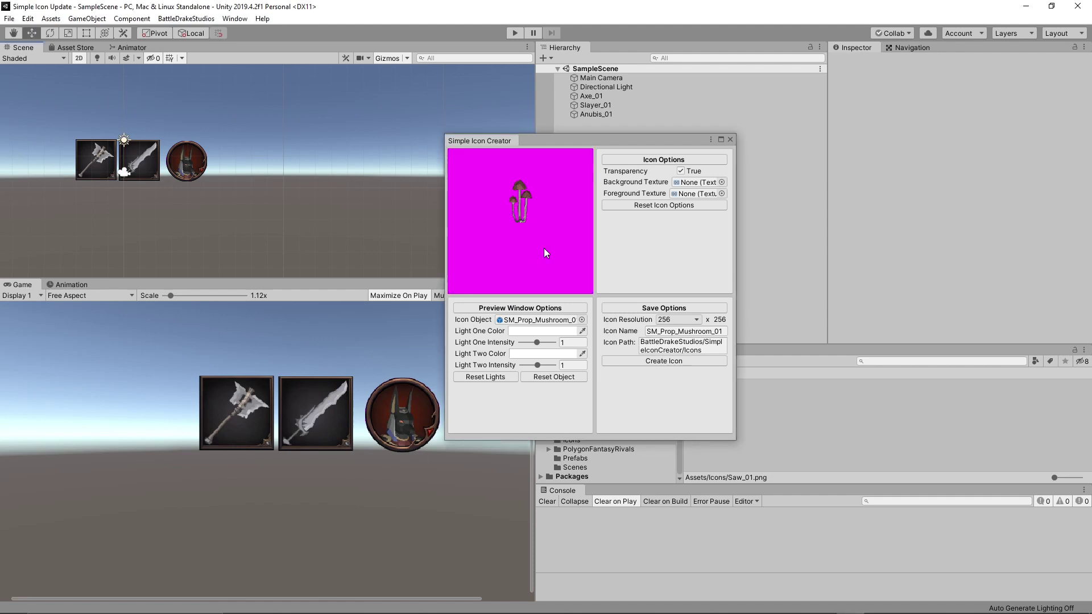
pyautogui.scroll(-8, 530, 197)
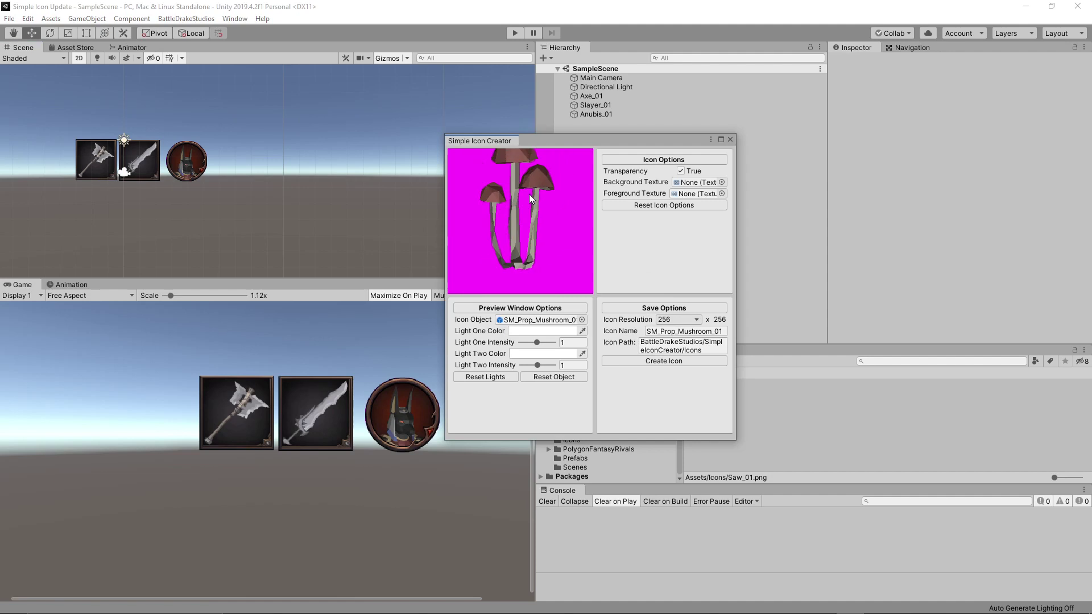
# Set the icon's Background Texture to Background_green
pyautogui.click(722, 183)
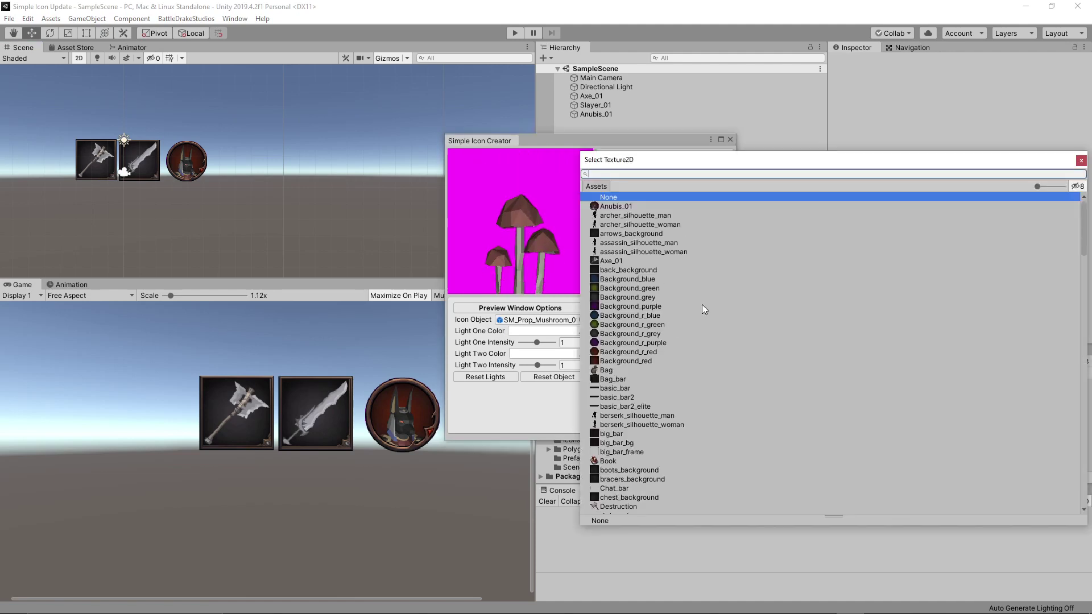
pyautogui.doubleClick(636, 288)
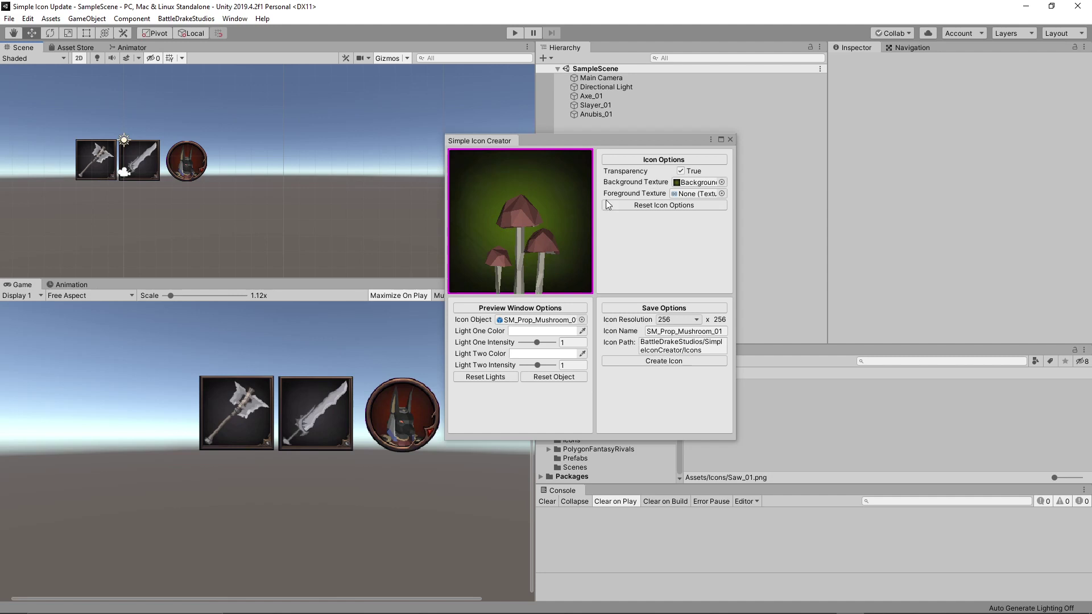
# Set the mushroom icon's Foreground Texture to Frame_green and turn Transparency off
pyautogui.click(720, 193)
pyautogui.scroll(-20, 692, 344)
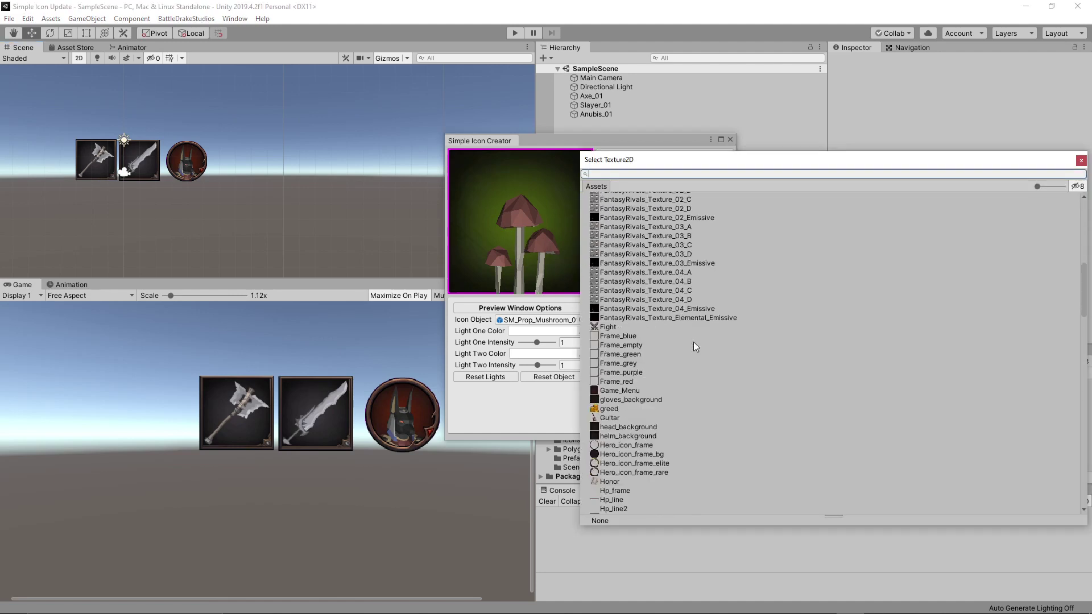
pyautogui.scroll(10, 696, 351)
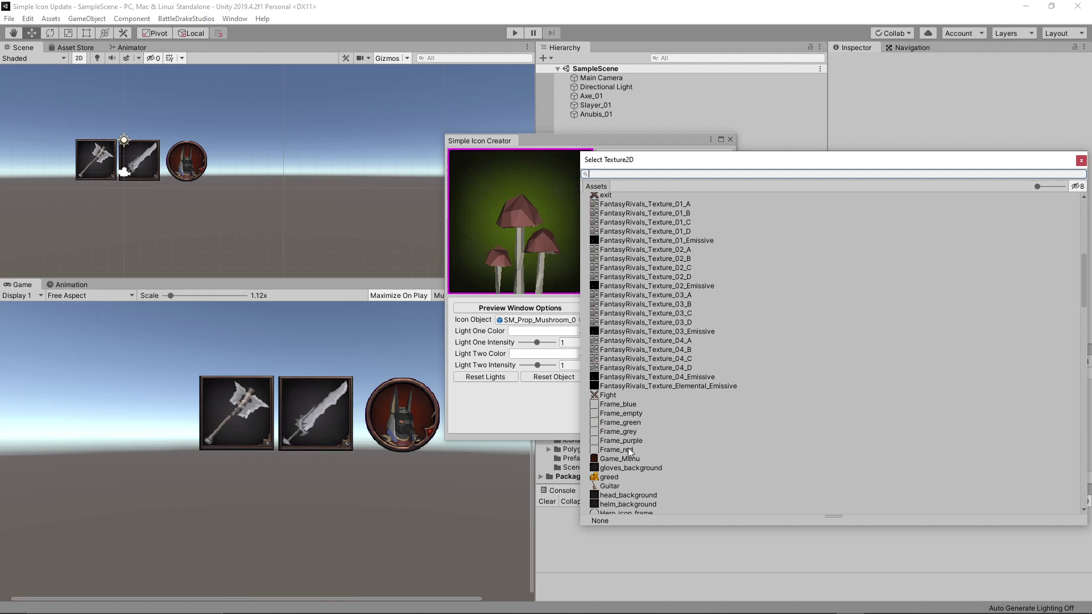
pyautogui.doubleClick(627, 422)
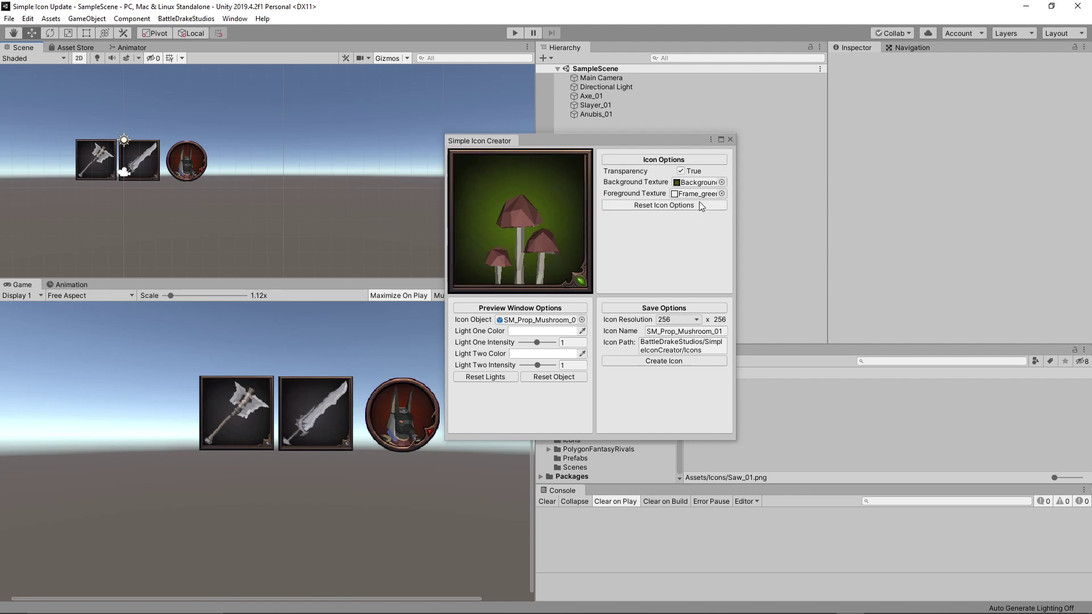
pyautogui.click(681, 171)
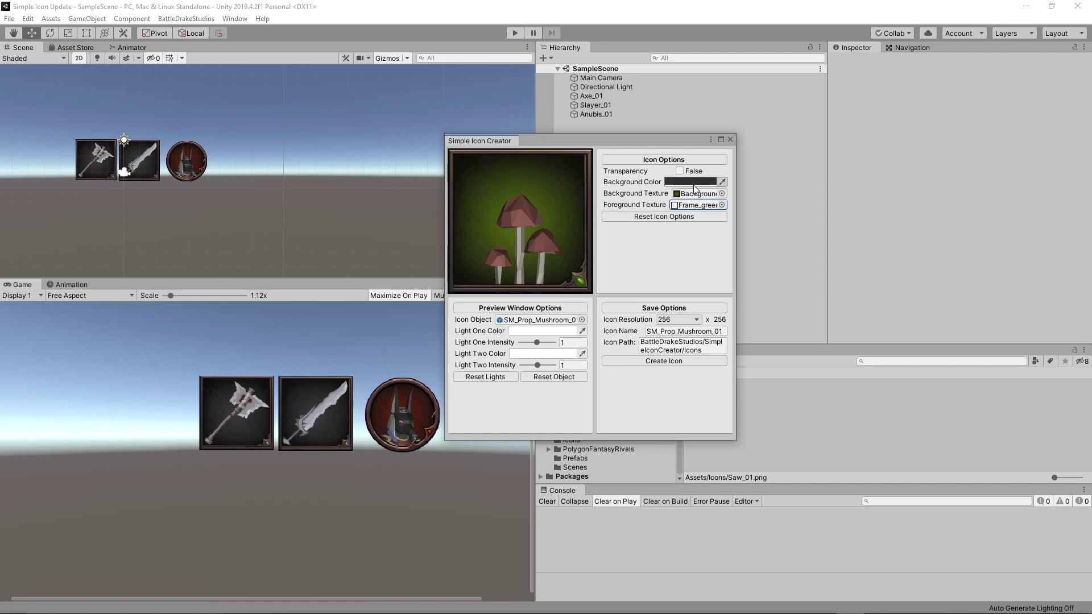
pyautogui.click(673, 206)
# Set Light One's intensity to 0.61 and its color to light green, 8ADE59
pyautogui.moveTo(538, 344)
pyautogui.mouseDown()
pyautogui.moveTo(554, 343)
pyautogui.moveTo(531, 342)
pyautogui.mouseUp()
pyautogui.click(529, 331)
pyautogui.moveTo(256, 254)
pyautogui.mouseDown()
pyautogui.moveTo(267, 233)
pyautogui.moveTo(286, 231)
pyautogui.moveTo(226, 242)
pyautogui.moveTo(217, 210)
pyautogui.moveTo(230, 209)
pyautogui.moveTo(244, 240)
pyautogui.mouseUp()
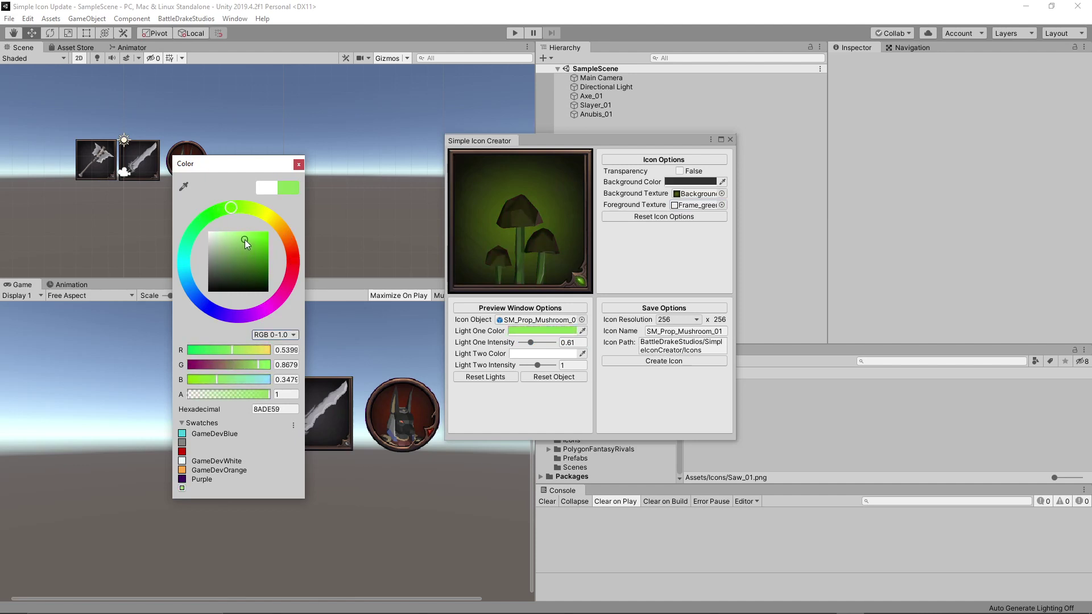
pyautogui.click(298, 165)
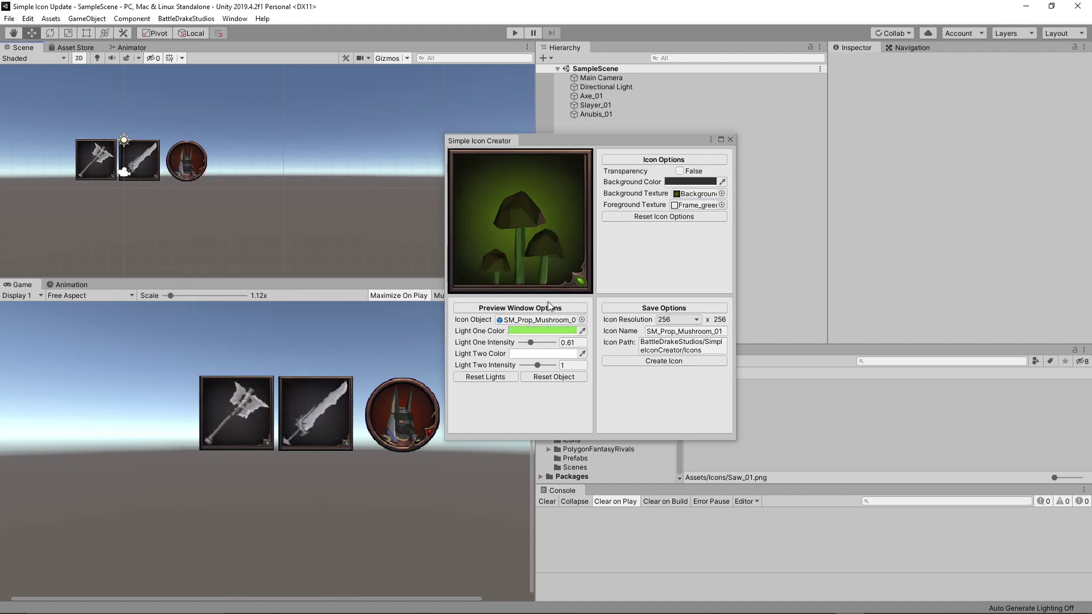
# Try Light One at intensity 2 with Light Two at 0, and reset the preview lights
pyautogui.moveTo(537, 345); pyautogui.dragTo(560, 344)
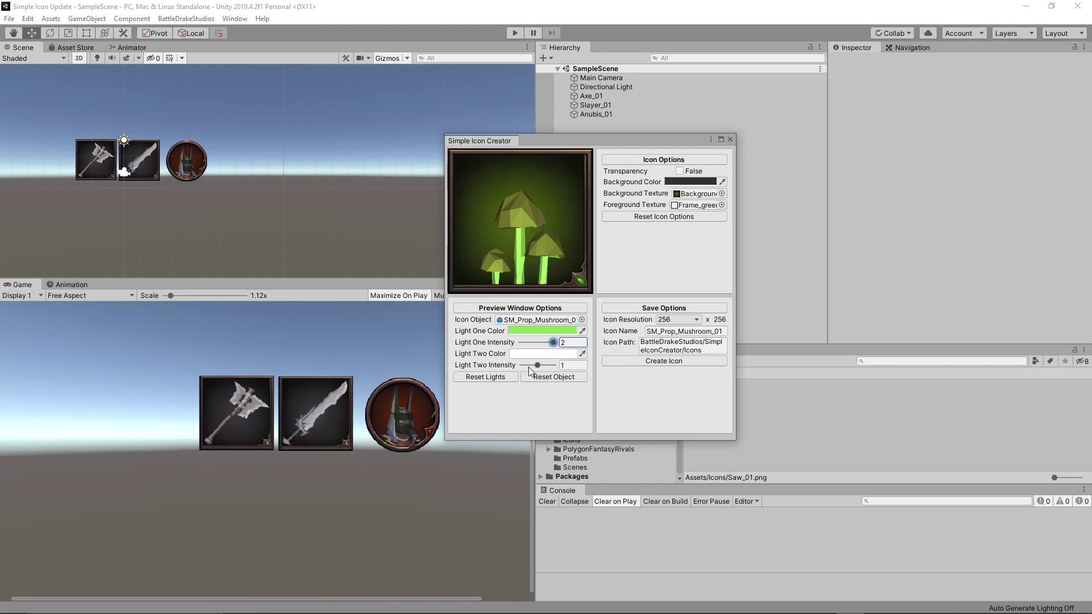
pyautogui.moveTo(537, 365); pyautogui.dragTo(464, 366)
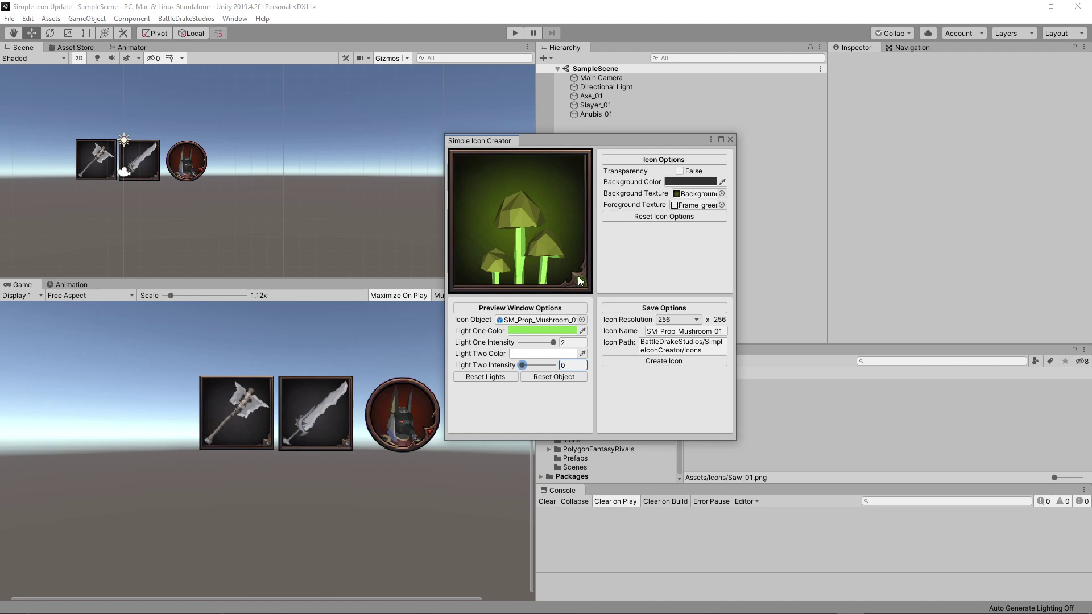
pyautogui.moveTo(522, 365)
pyautogui.mouseDown()
pyautogui.moveTo(629, 361)
pyautogui.moveTo(529, 368)
pyautogui.mouseUp()
pyautogui.click(482, 379)
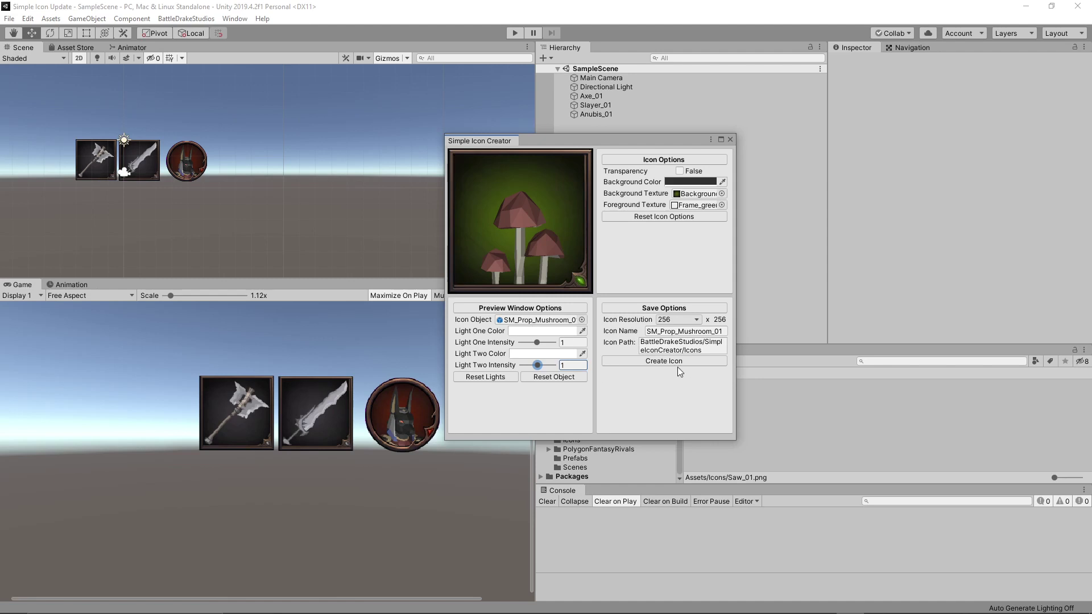
# Review the available icon resolutions, check the _iconResolutions array in IconCreatorWindow.cs in Visual Studio, and return to Unity
pyautogui.click(670, 320)
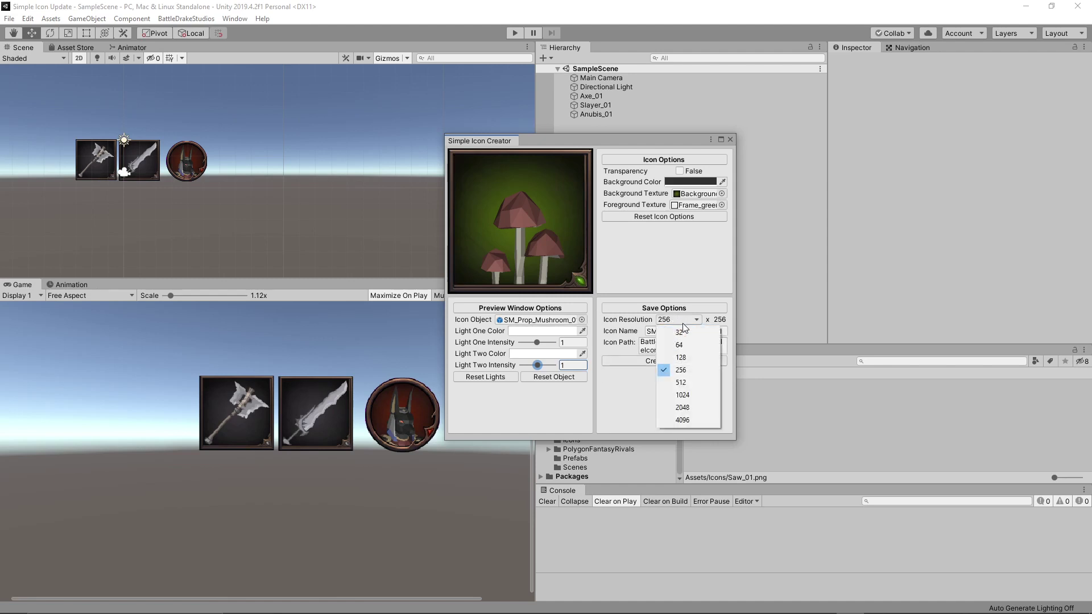
pyautogui.hotkey('alt', 'Tab')
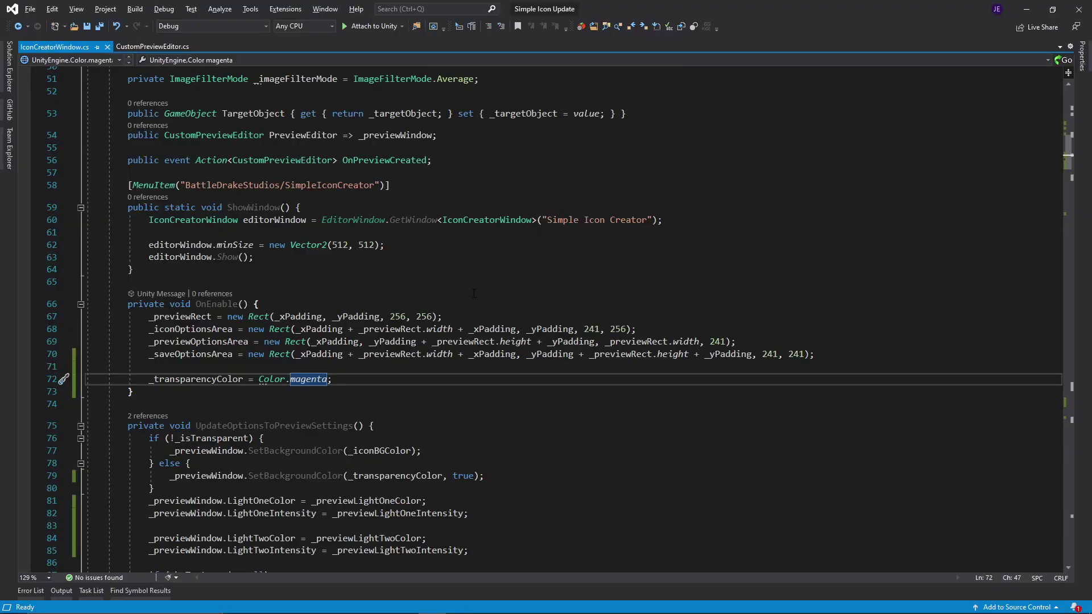
pyautogui.scroll(6, 484, 296)
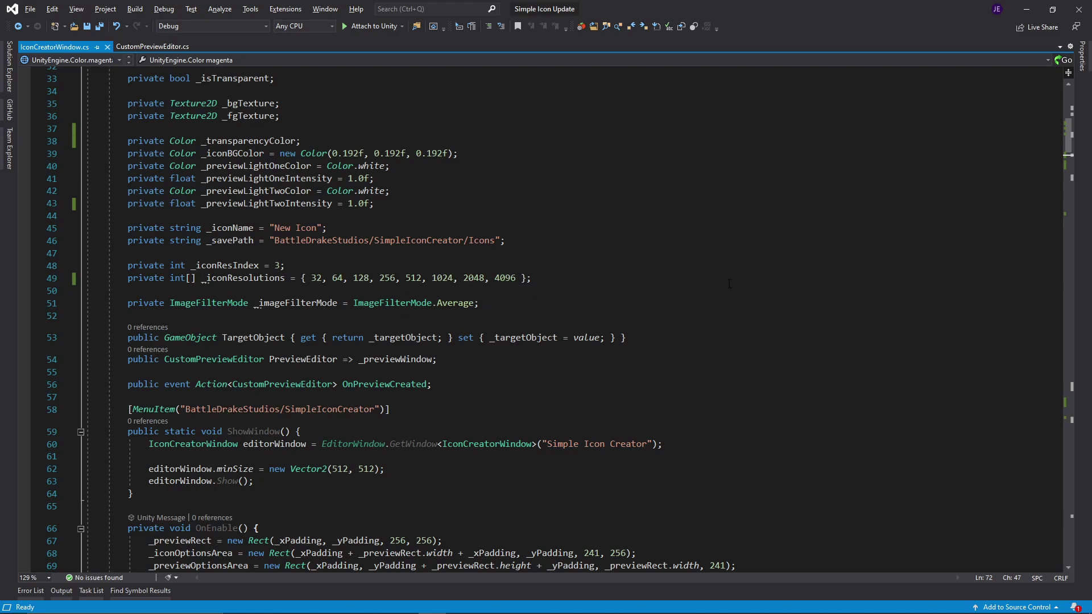
pyautogui.hotkey('alt', 'Tab')
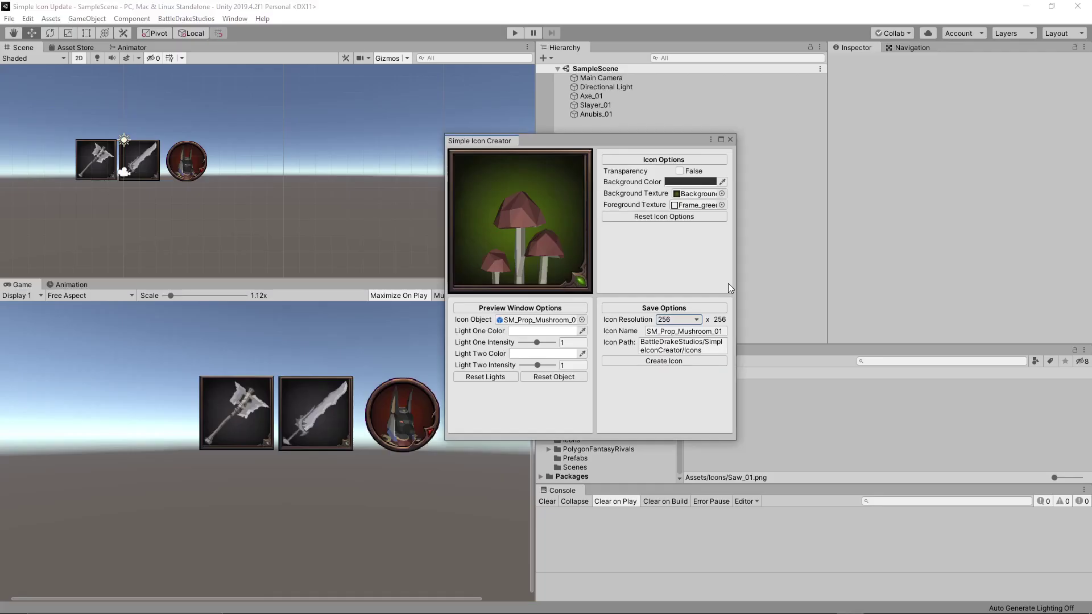
# Set the Icon Name to Mushroom_01
pyautogui.click(699, 332)
pyautogui.doubleClick(699, 332)
pyautogui.write('Mushroom_01')
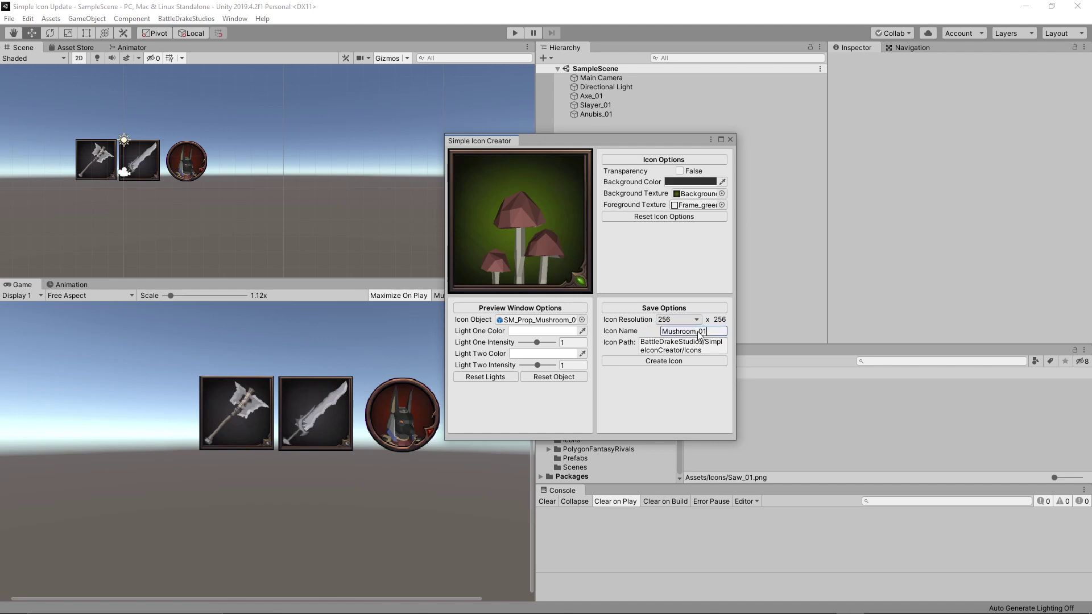
# Move the icon creator clear of the Project assets, set the Icon Path to Icons, and create the icon
pyautogui.moveTo(637, 141); pyautogui.dragTo(398, 176)
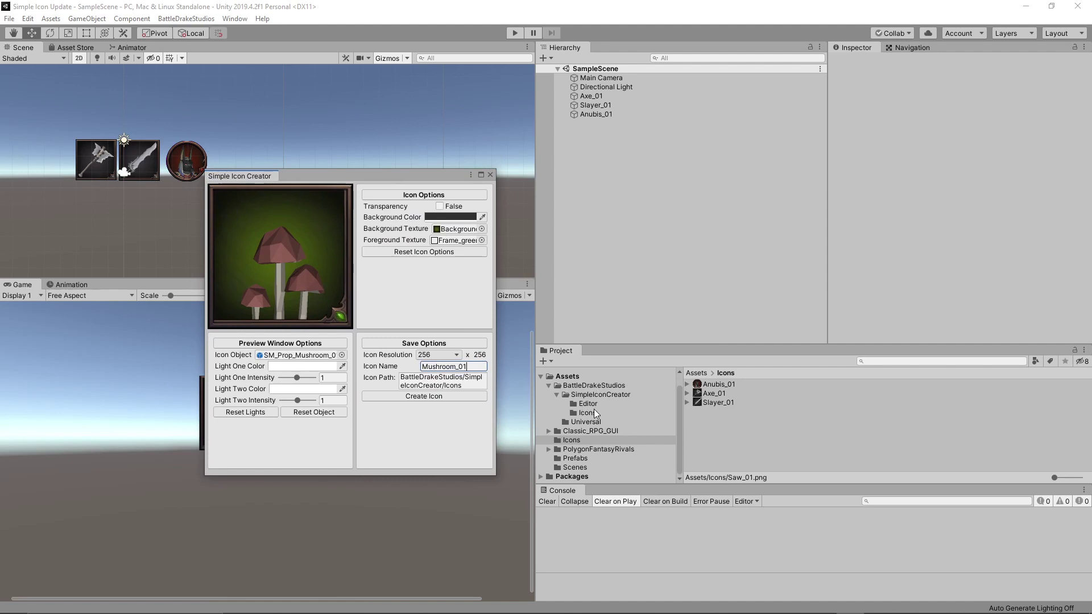
pyautogui.click(465, 384)
pyautogui.hotkey('ctrl', 'a')
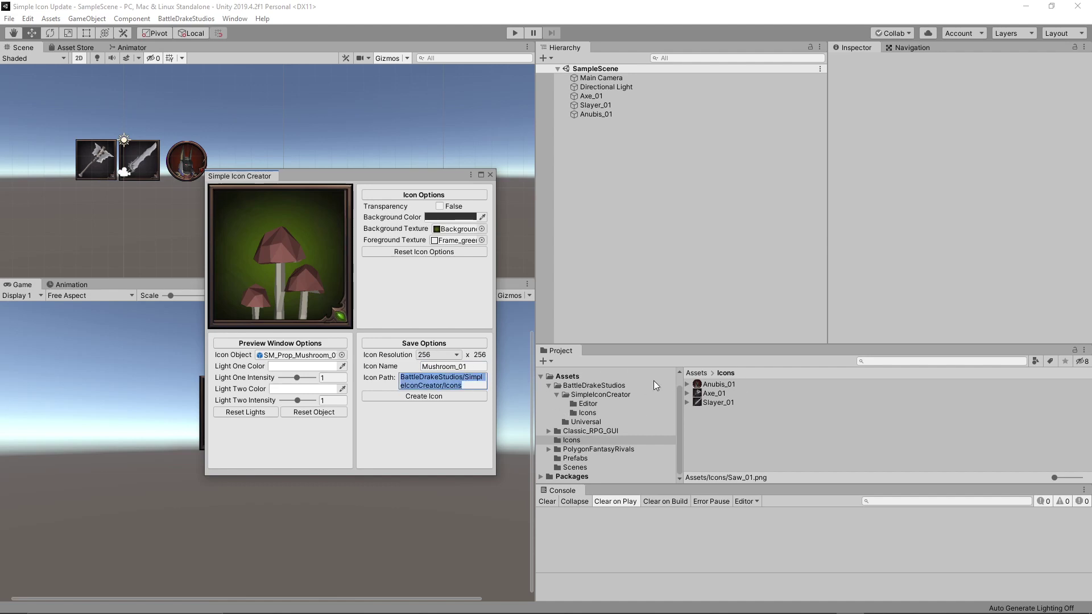
pyautogui.write('Icons')
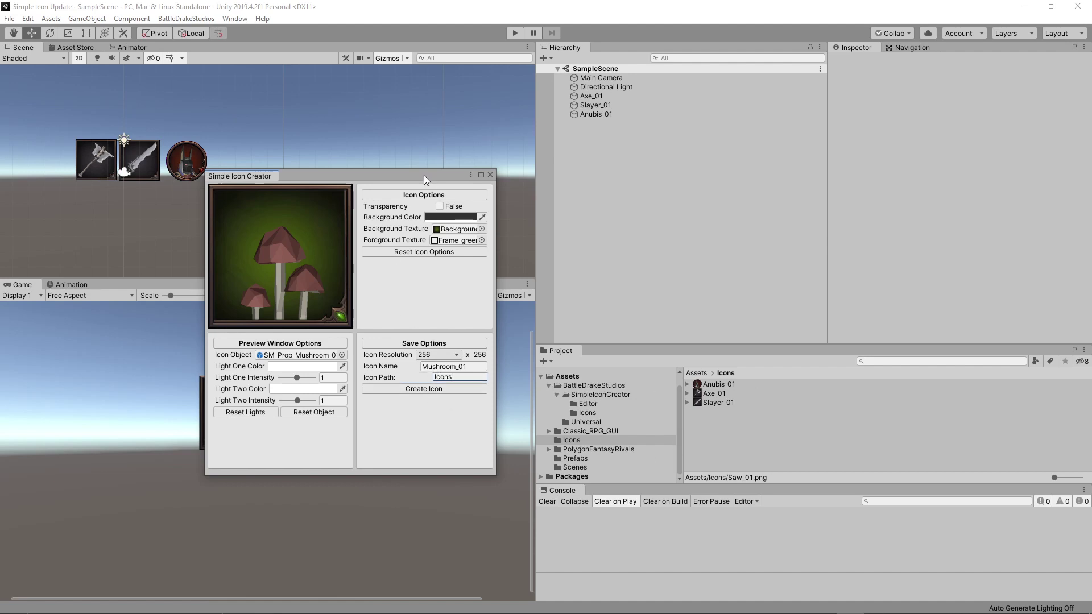
pyautogui.click(431, 390)
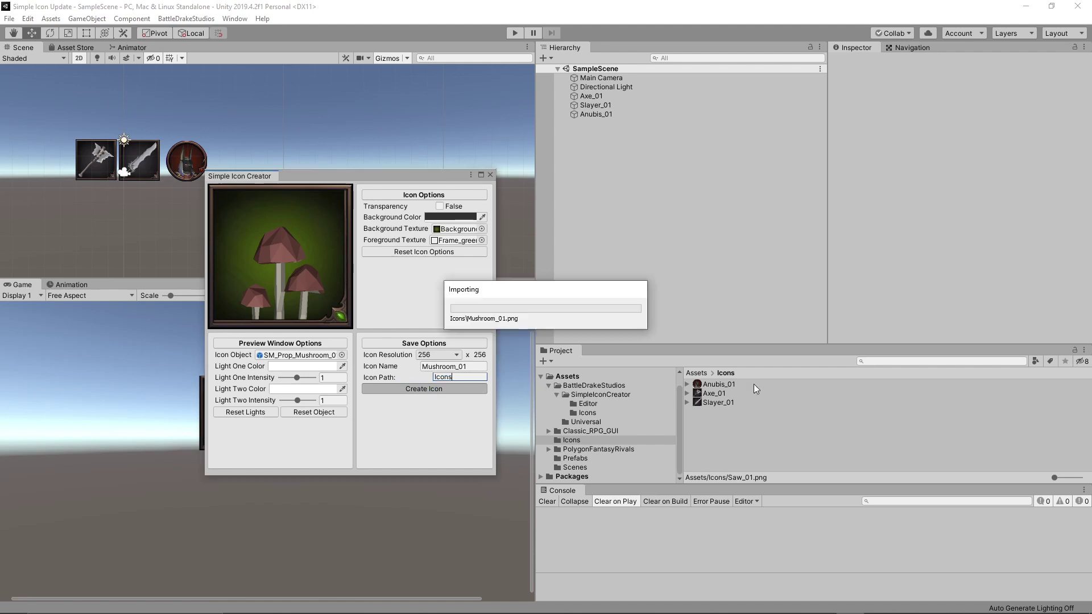
# Change the Mushroom_01 image's texture type to Sprite and apply the import settings
pyautogui.click(721, 403)
pyautogui.click(967, 96)
pyautogui.click(990, 145)
pyautogui.scroll(-5, 967, 171)
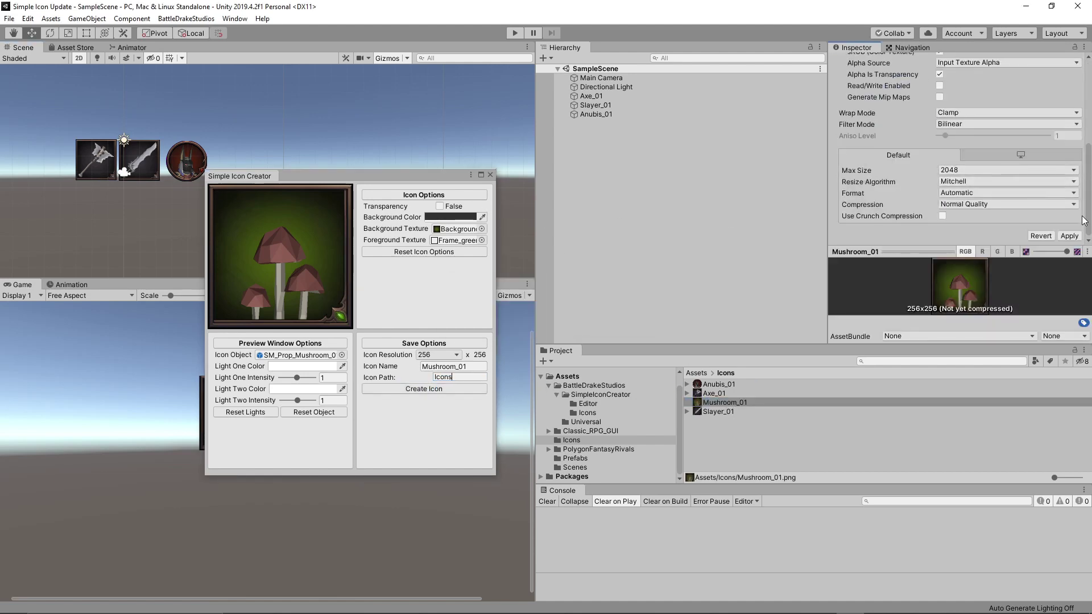
pyautogui.click(1069, 236)
# Place the Mushroom_01 sprite in the scene beside the Anubis icon, at about X 6.83, Y 1.68
pyautogui.moveTo(719, 403); pyautogui.dragTo(233, 159)
pyautogui.moveTo(297, 177); pyautogui.dragTo(707, 150)
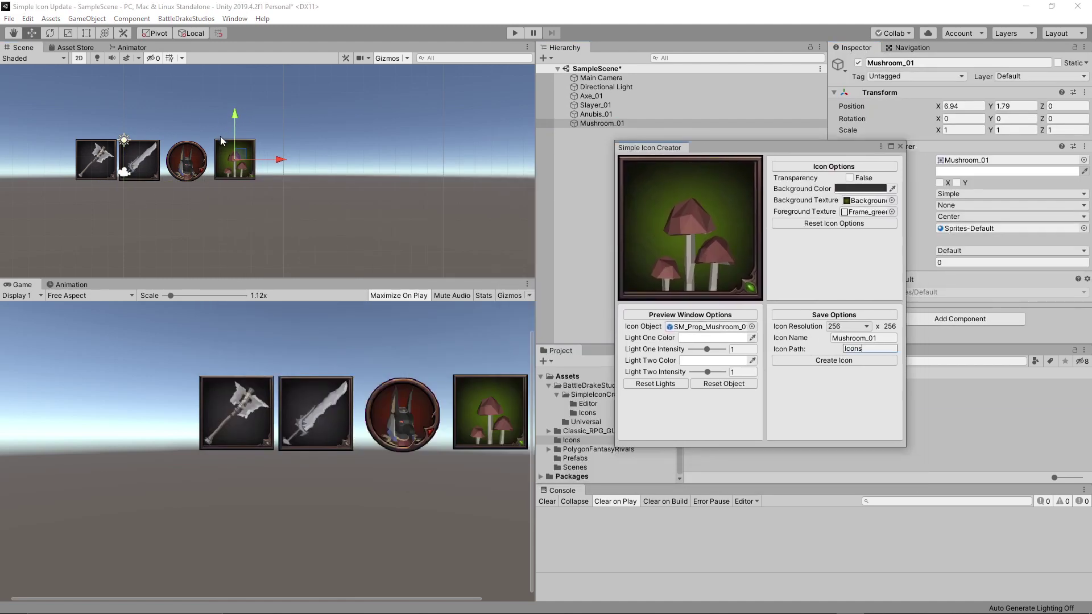
pyautogui.moveTo(240, 152); pyautogui.dragTo(238, 154)
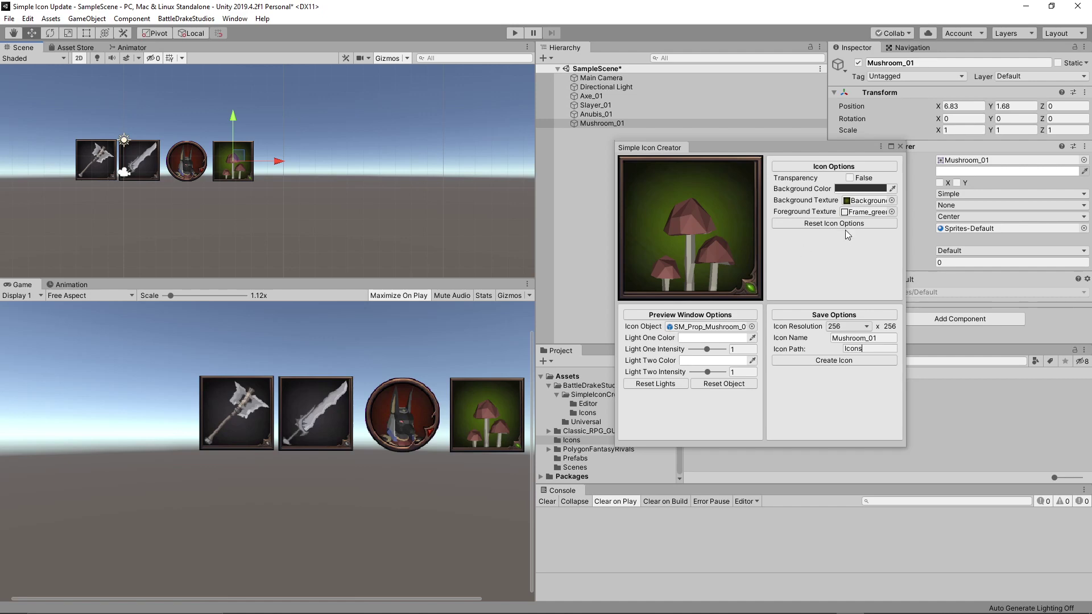
# Change the icon's Background Texture to the round purple Background_r_purple
pyautogui.click(892, 201)
pyautogui.scroll(-5, 735, 306)
pyautogui.scroll(-2, 737, 306)
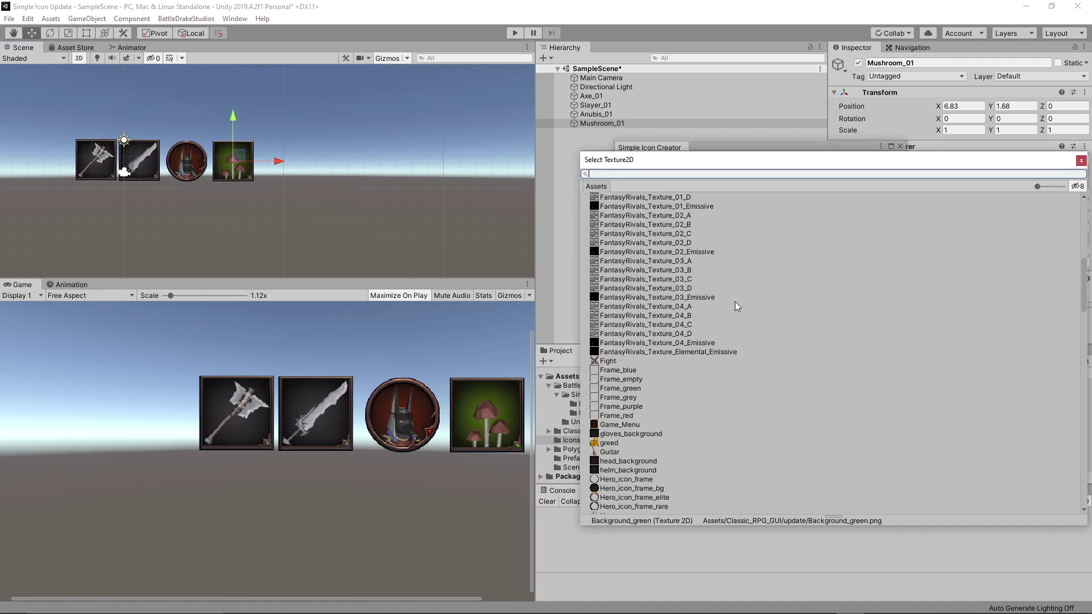
pyautogui.scroll(8, 738, 306)
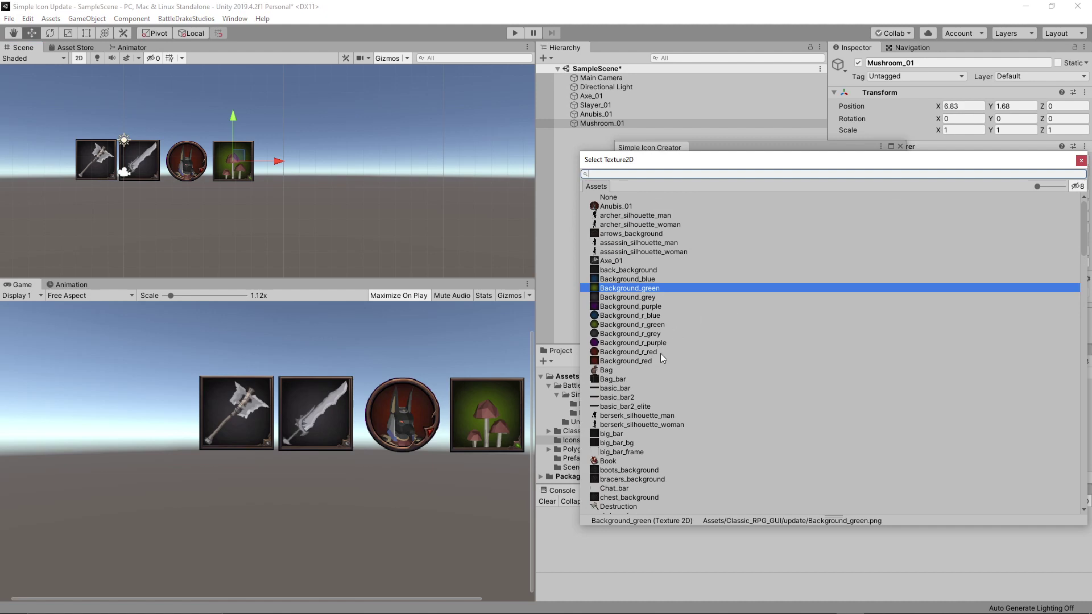
pyautogui.scroll(-2, 660, 354)
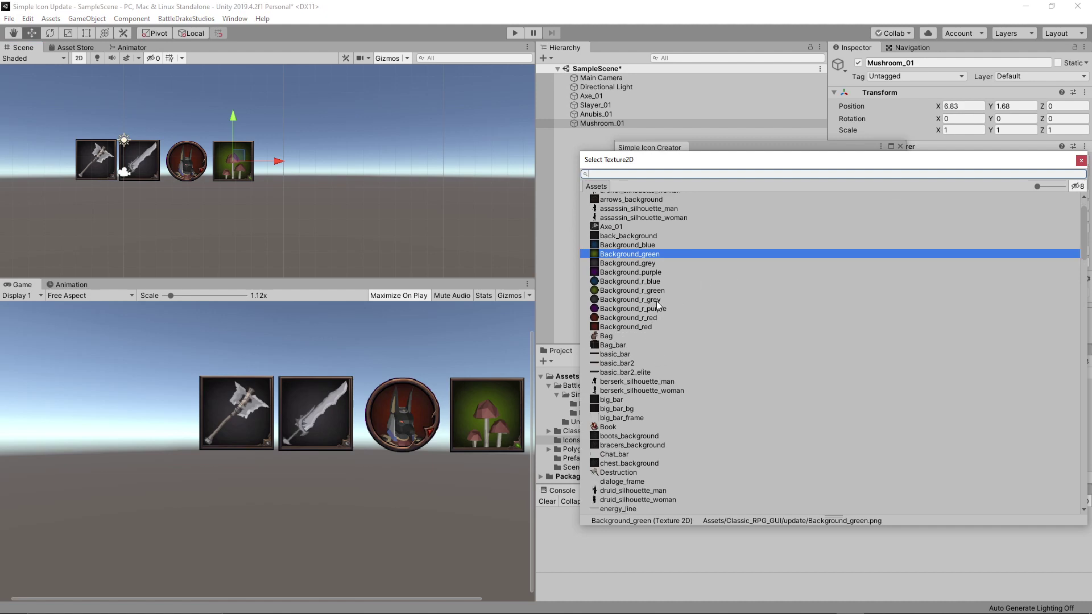
pyautogui.doubleClick(643, 309)
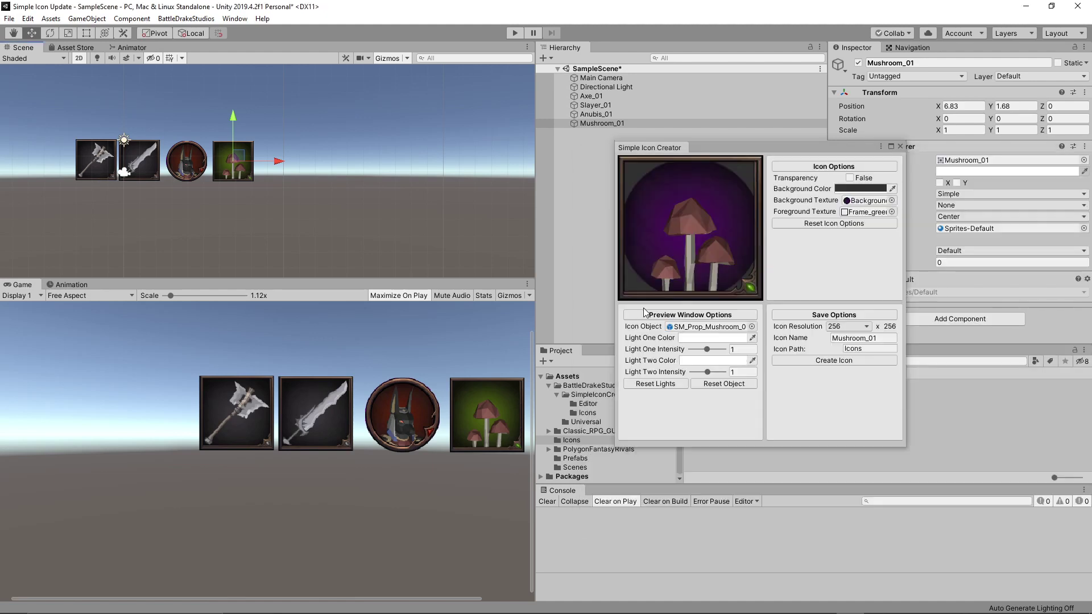
# Set the Foreground Texture to RoundFrame_purple and enable Transparency, adjusting the mushroom's angle in the preview
pyautogui.click(892, 212)
pyautogui.scroll(-15, 711, 387)
pyautogui.scroll(-2, 727, 391)
pyautogui.doubleClick(653, 402)
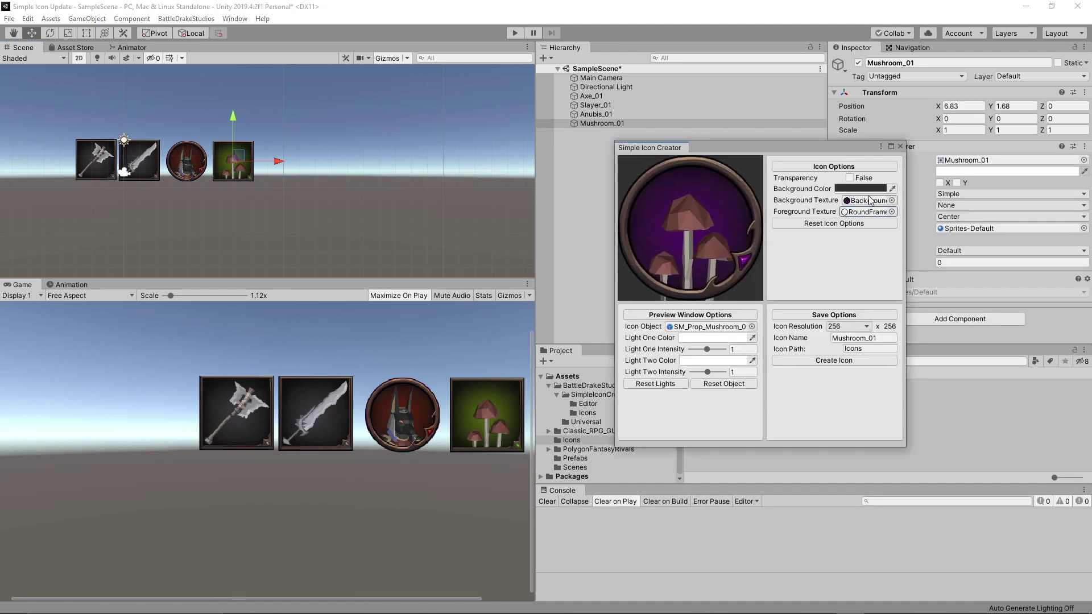
pyautogui.click(850, 178)
pyautogui.moveTo(718, 238); pyautogui.dragTo(697, 227)
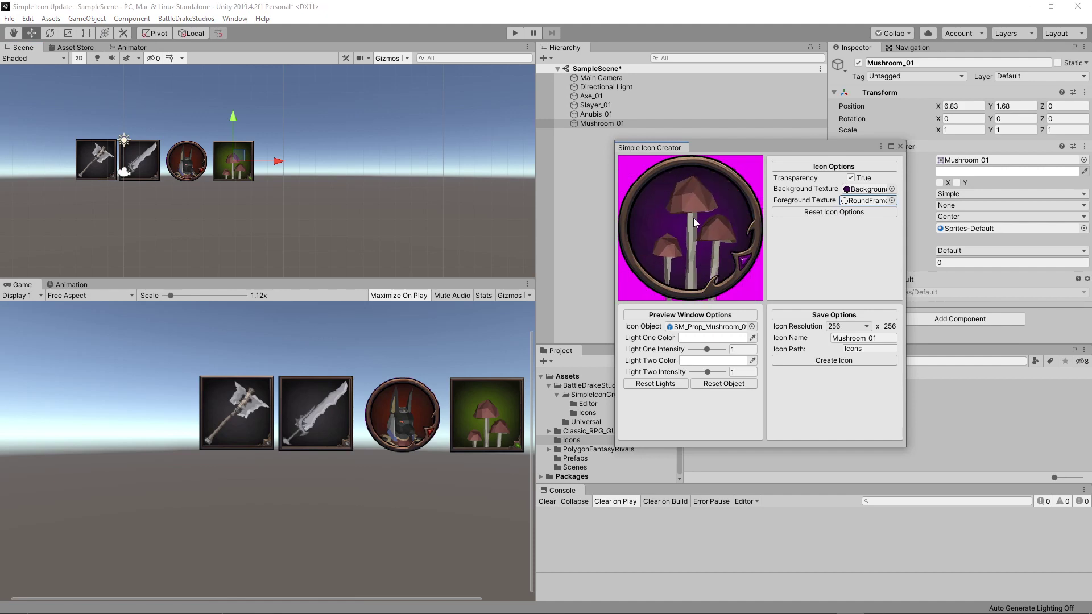
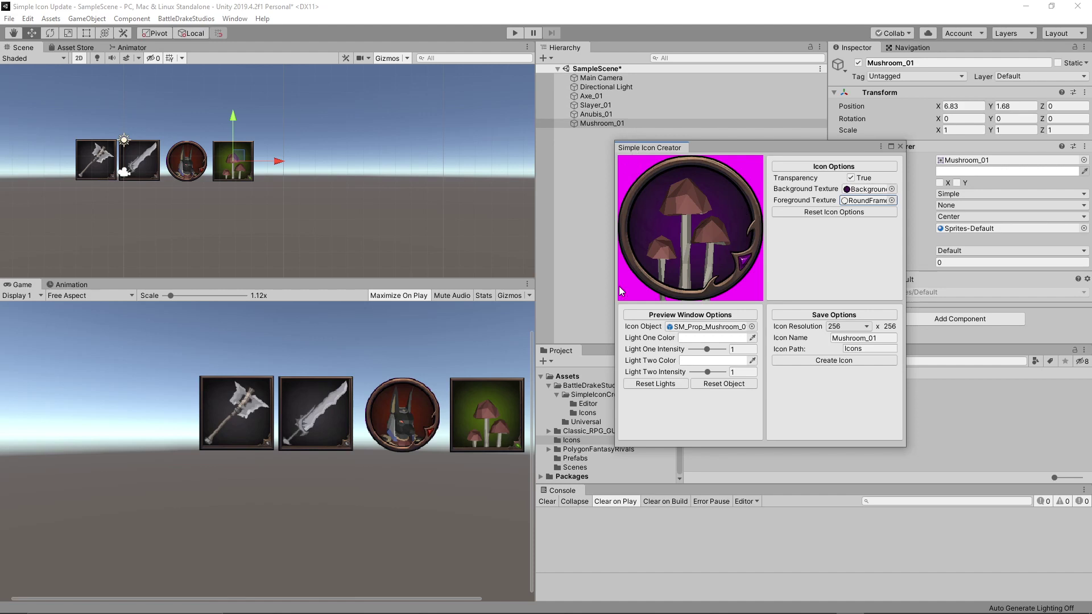
# Change the Foreground Texture to RoundFrame_red to compare its edges against the magenta transparency color
pyautogui.click(892, 200)
pyautogui.click(644, 363)
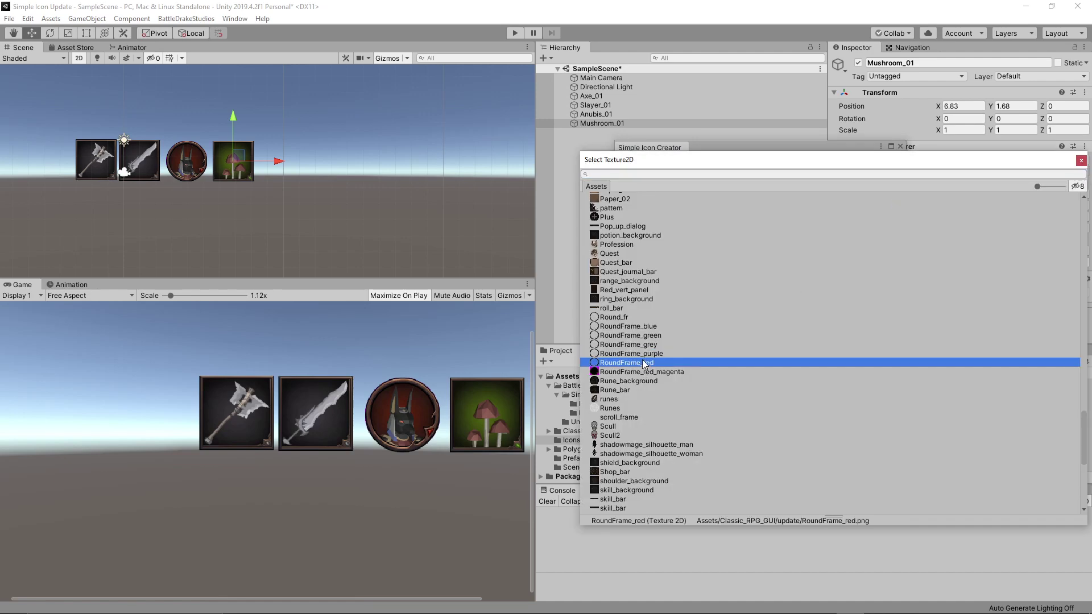
pyautogui.doubleClick(634, 363)
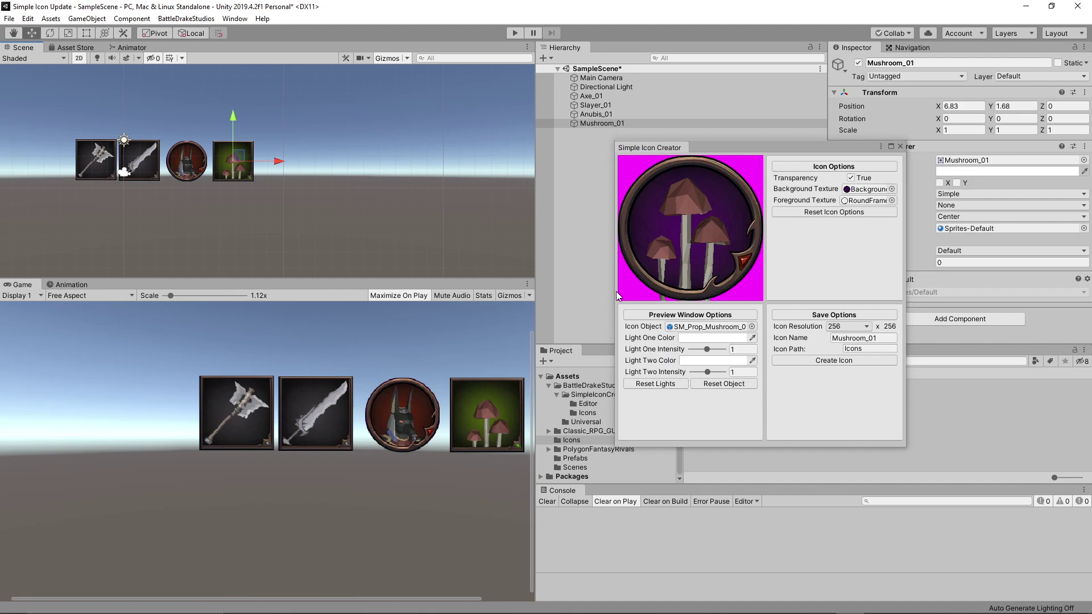
# Set the Foreground Texture to RoundFrame_red_magenta and reposition the mushroom in the preview
pyautogui.click(892, 200)
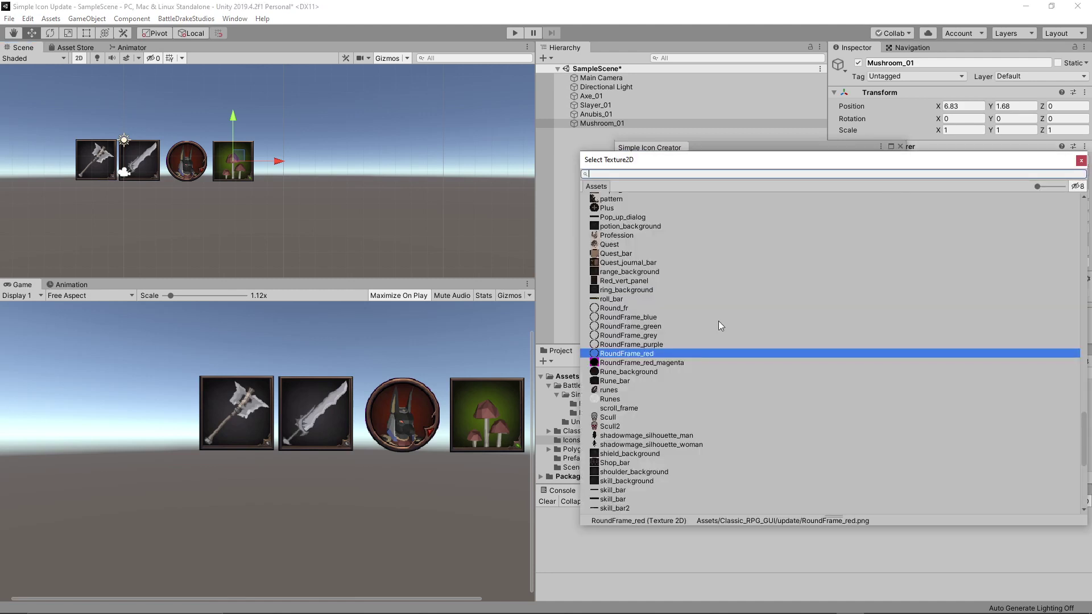
pyautogui.doubleClick(629, 362)
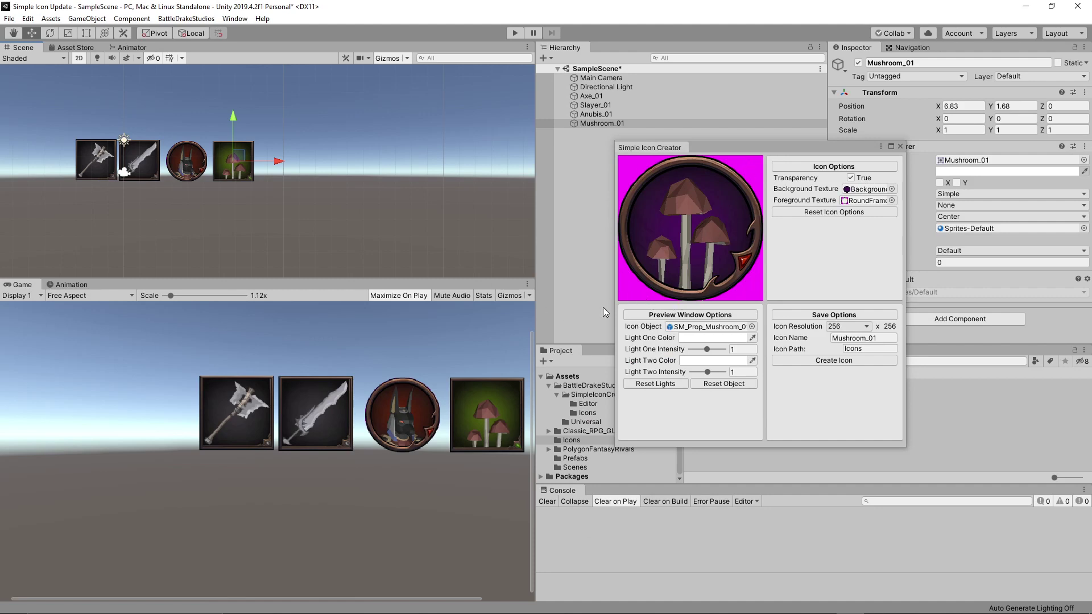
pyautogui.click(688, 264)
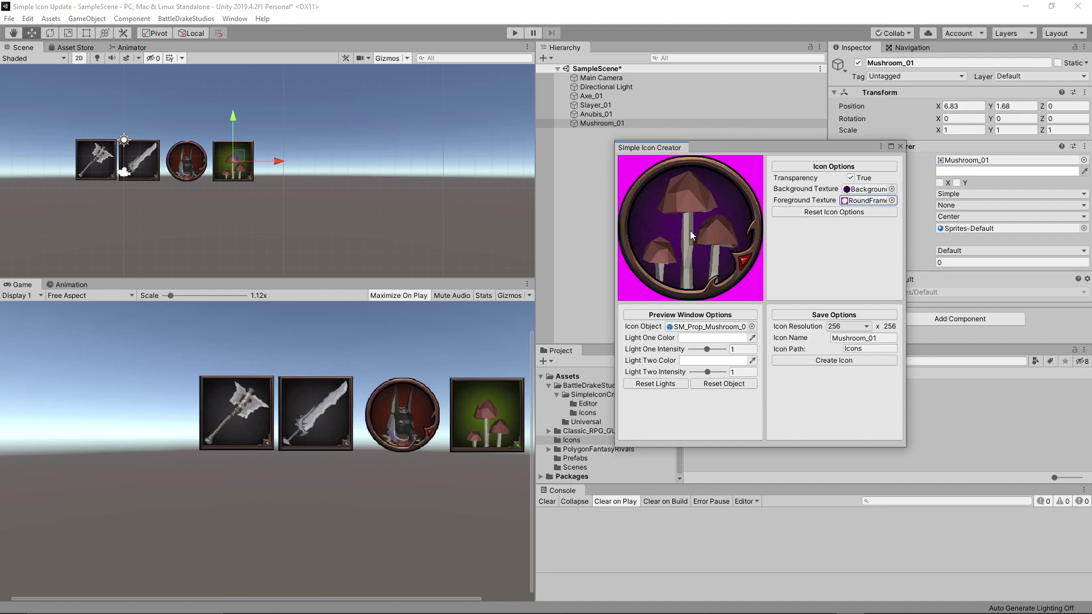
# Create the icon again under the name Mushroom_01 and inspect the round version up close in the scene
pyautogui.click(817, 361)
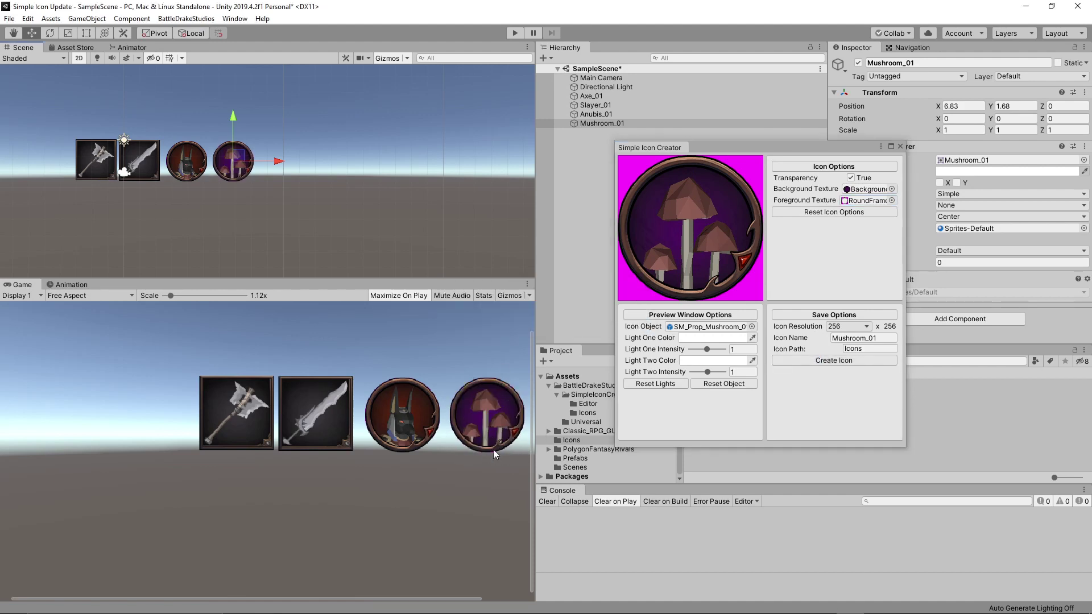
pyautogui.scroll(5, 258, 204)
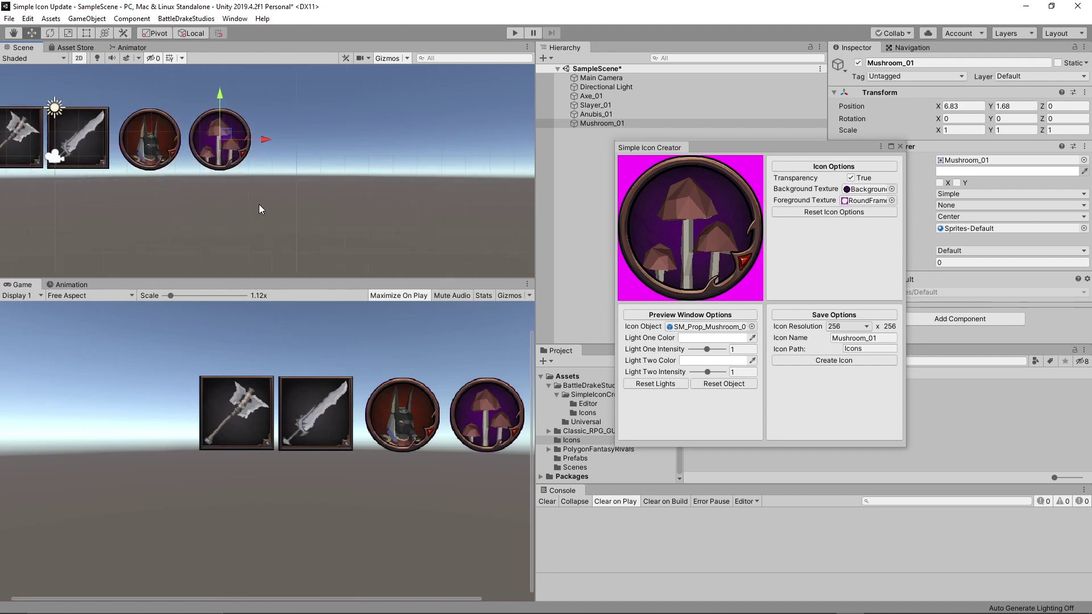
# Examine the outer edges of the round Anubis and mushroom icons up close in the scene for leftover magenta pixels
pyautogui.press('q')
pyautogui.moveTo(190, 158); pyautogui.dragTo(296, 233)
pyautogui.scroll(4, 310, 250)
pyautogui.press('w')
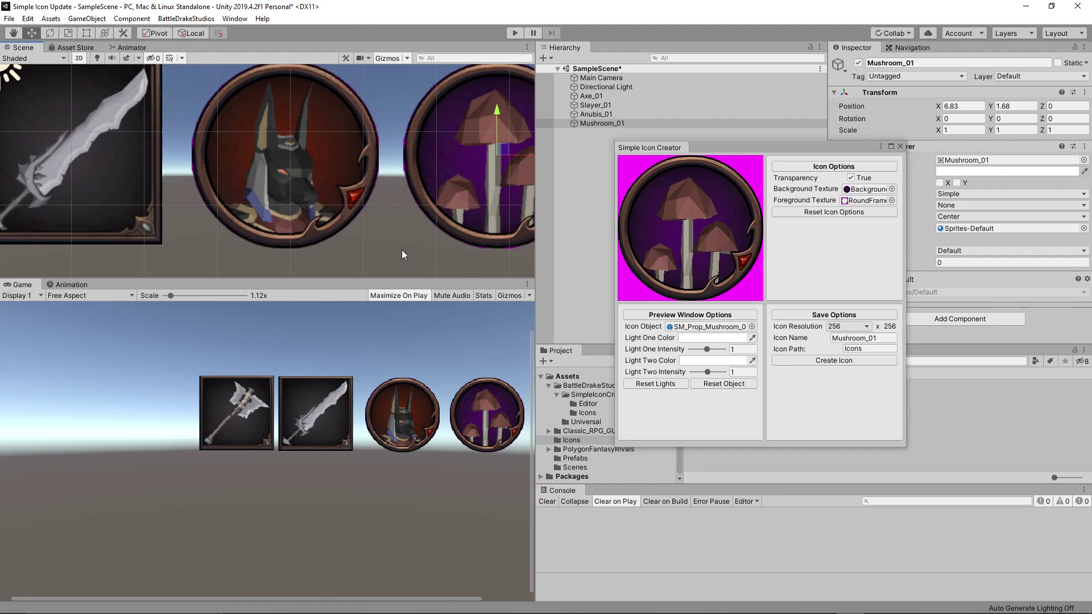
pyautogui.moveTo(400, 158); pyautogui.dragTo(388, 194, button='middle')
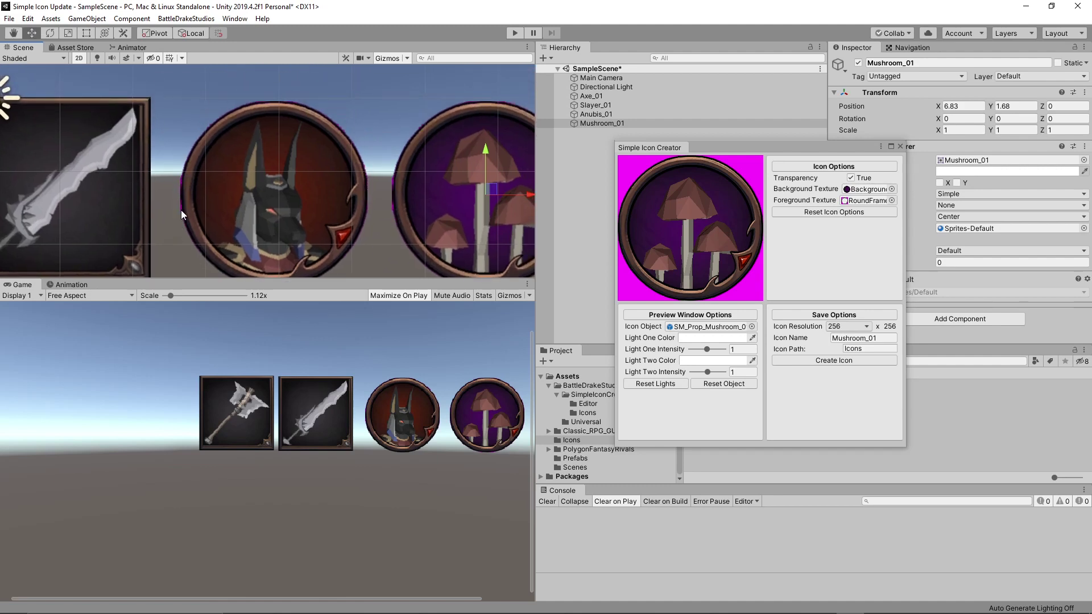
pyautogui.moveTo(418, 154); pyautogui.dragTo(228, 189, button='middle')
pyautogui.moveTo(316, 253); pyautogui.dragTo(353, 237, button='middle')
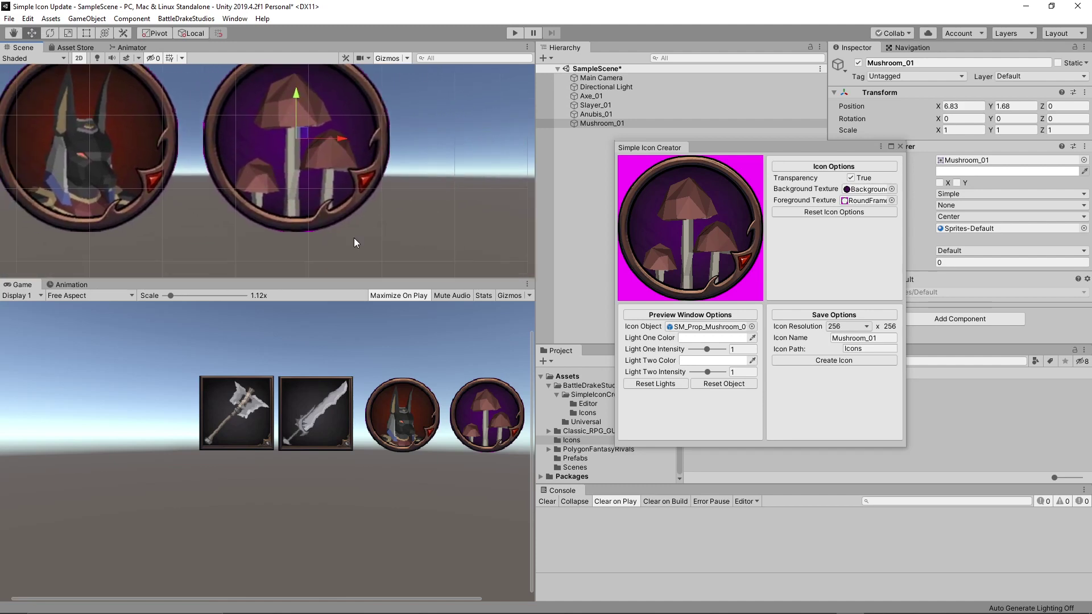
pyautogui.scroll(8, 346, 239)
pyautogui.scroll(4, 276, 227)
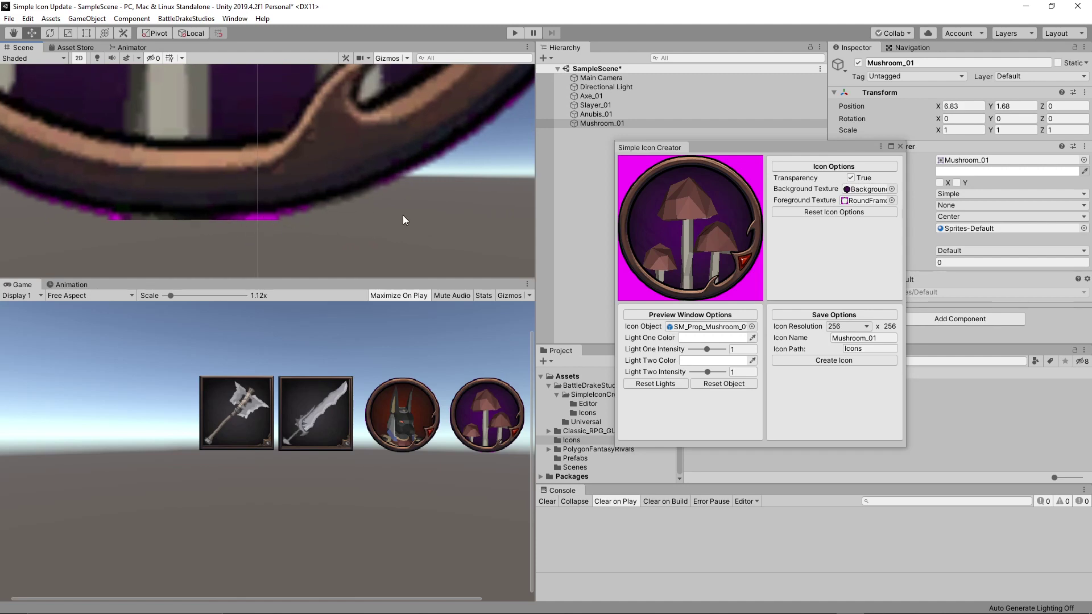
pyautogui.scroll(-10, 417, 222)
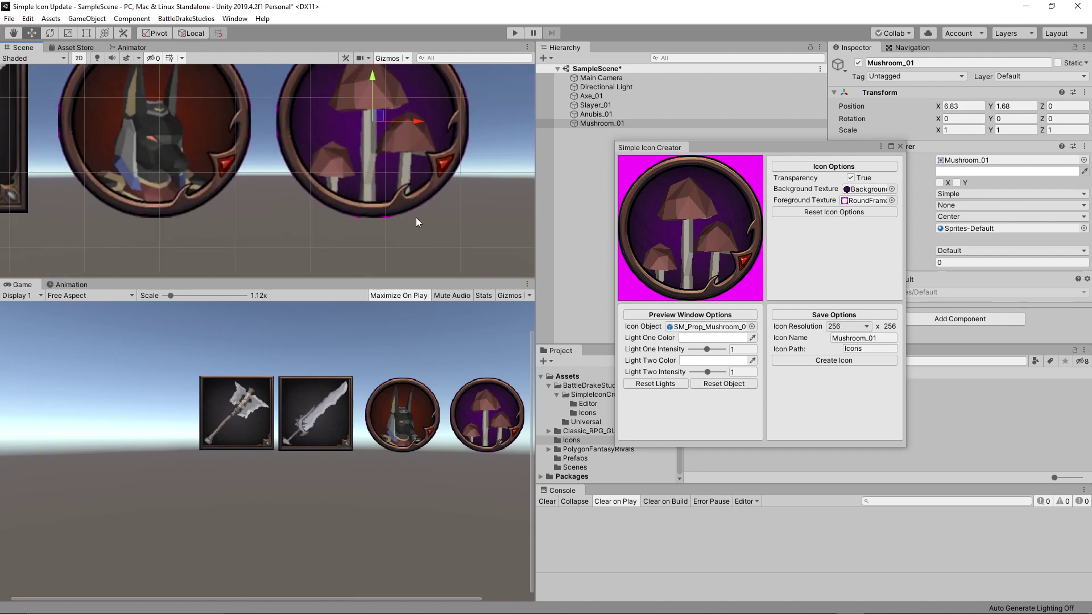
# Set the Game view scale to 1x and compare the square and round icons across the Game and Scene views
pyautogui.moveTo(416, 222); pyautogui.dragTo(444, 209, button='right')
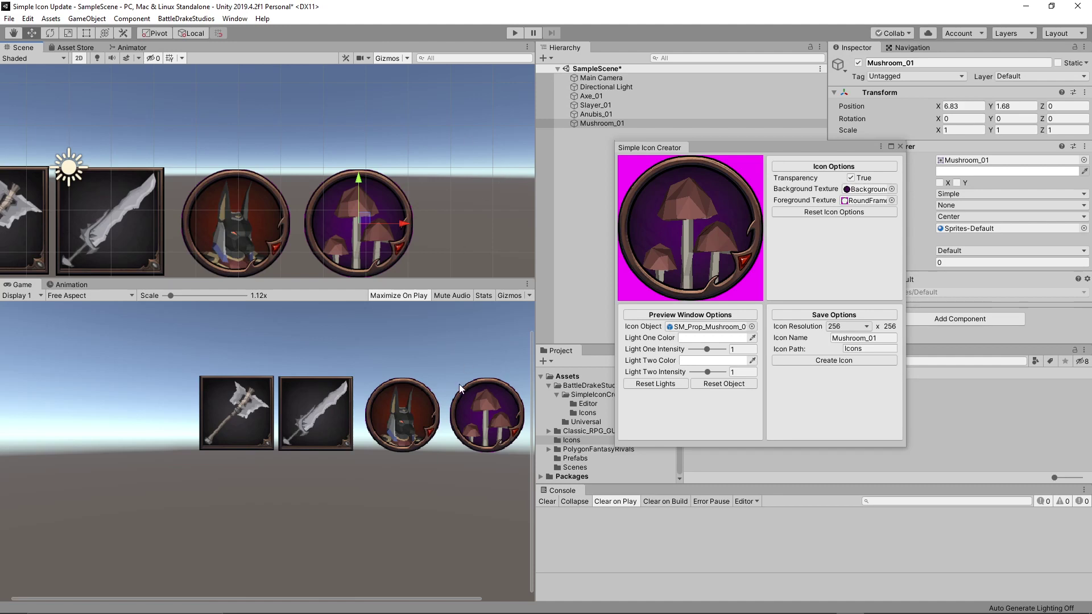
pyautogui.scroll(-2, 309, 318)
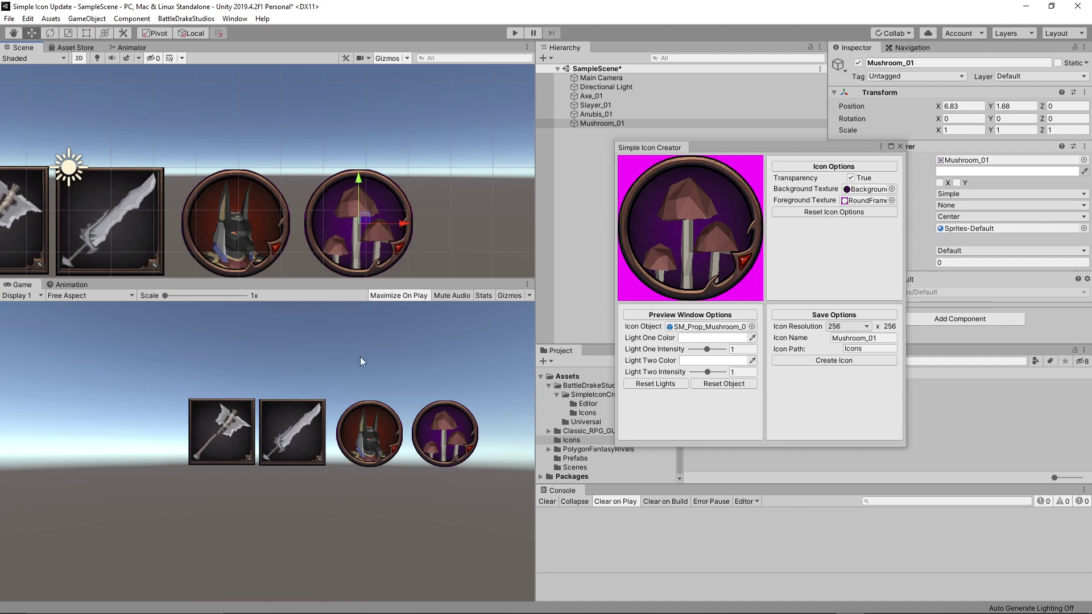
pyautogui.scroll(5, 425, 228)
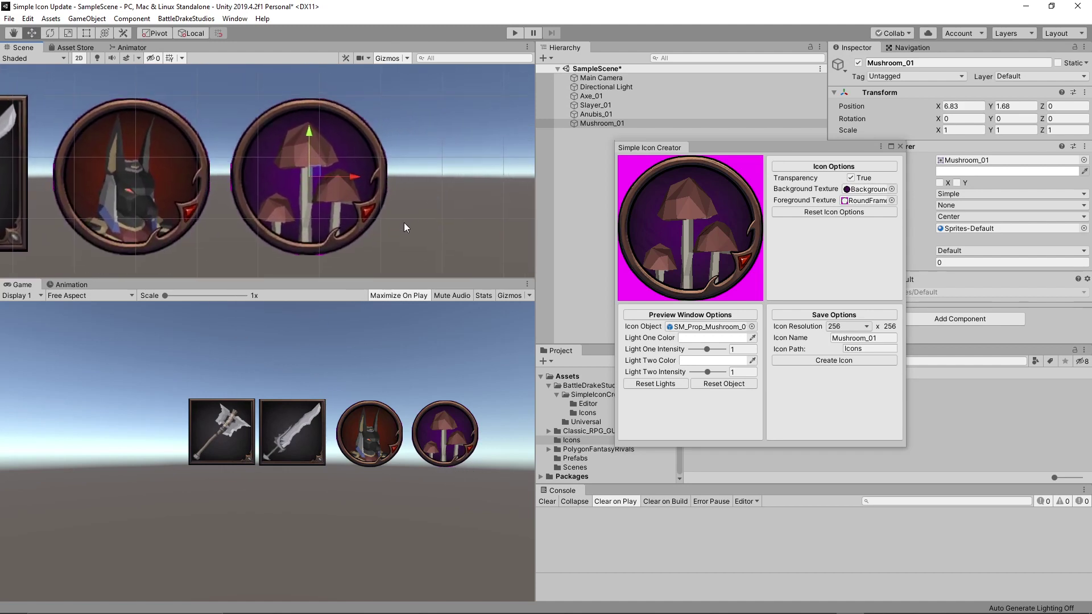
pyautogui.scroll(-5, 390, 234)
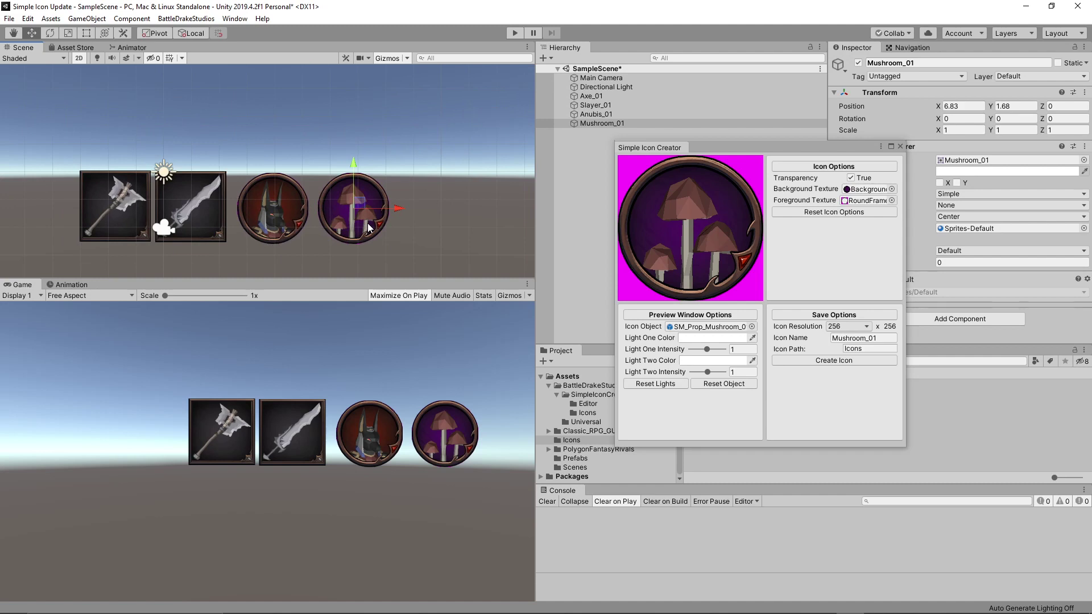
# Move the Simple Icon Creator window away from the Inspector and the Project file list to uncover the Icons folder's contents
pyautogui.moveTo(723, 148); pyautogui.dragTo(458, 94)
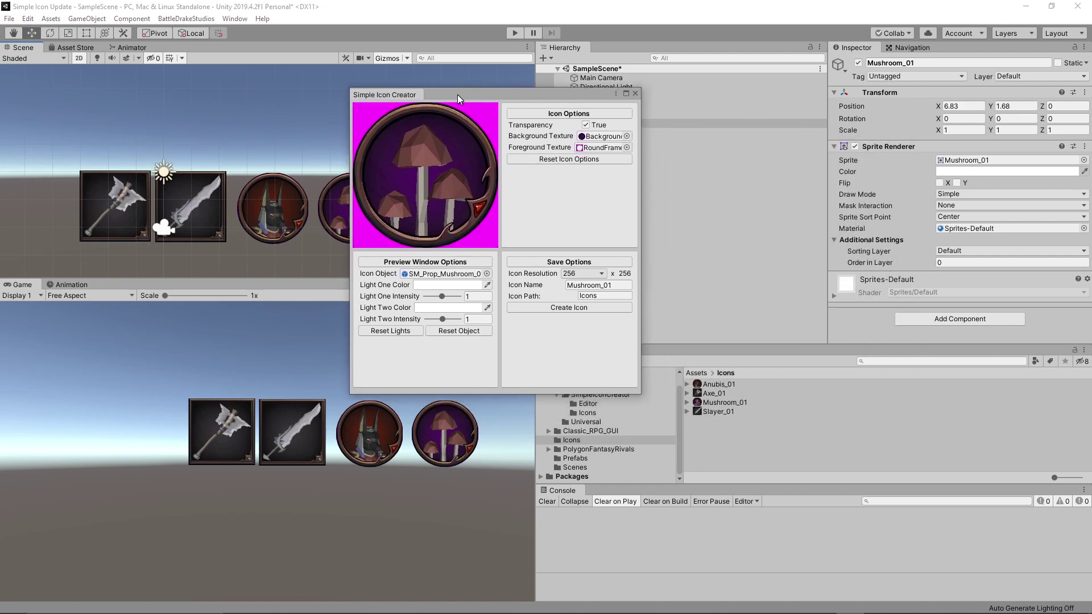